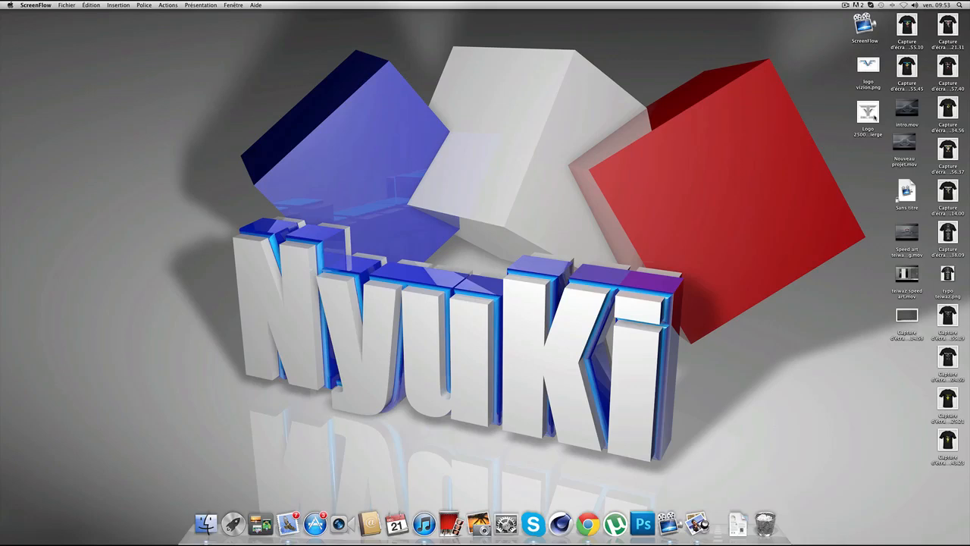
Look at the two finished logo images on the desktop, Logo 2500x2500 Vierge and logo vizion.png, closing each one.
double_click(868, 113)
left_click_drag(278, 26, 398, 25)
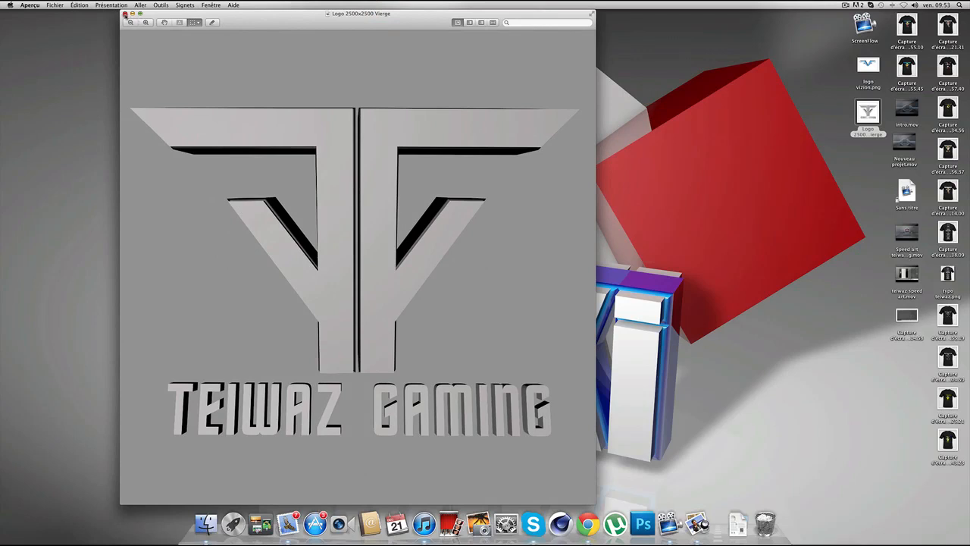
left_click(125, 15)
double_click(868, 66)
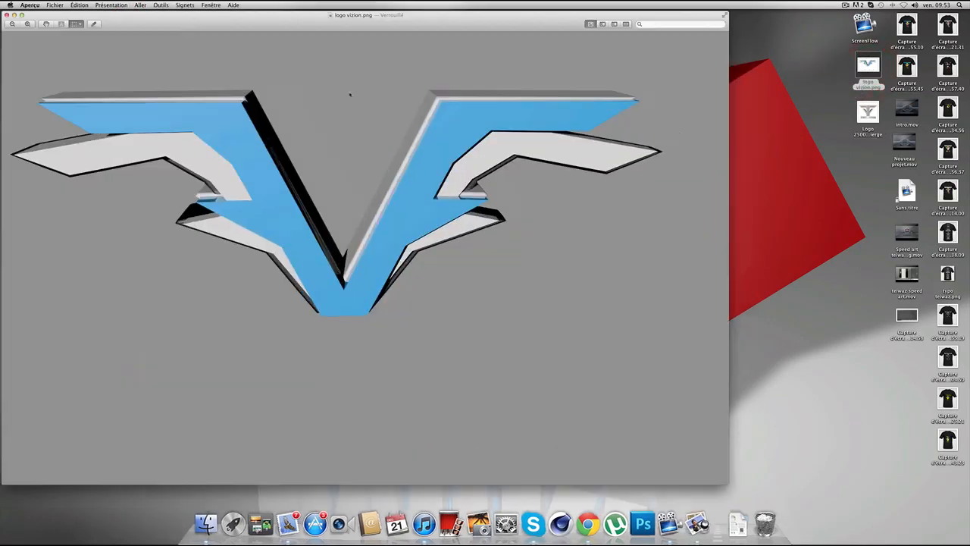
left_click_drag(225, 23, 293, 21)
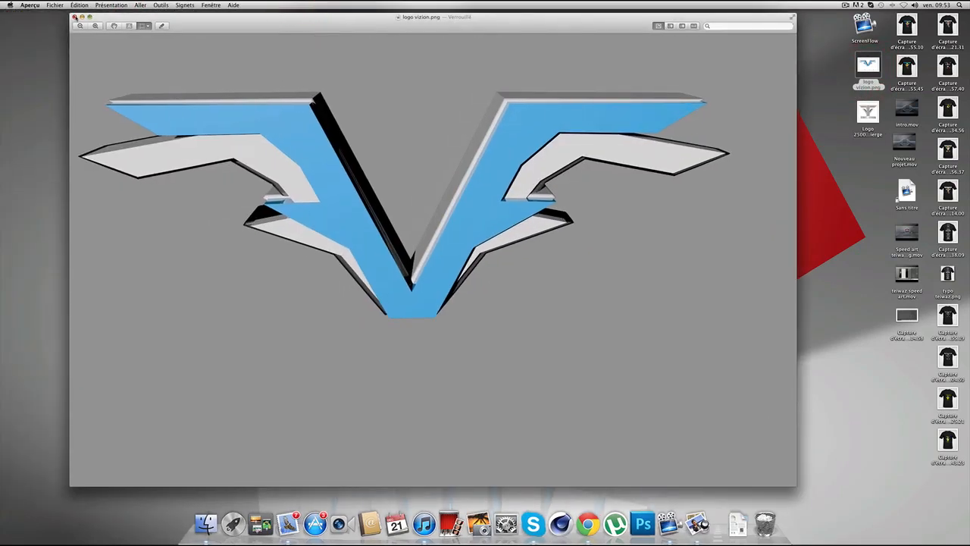
left_click(74, 16)
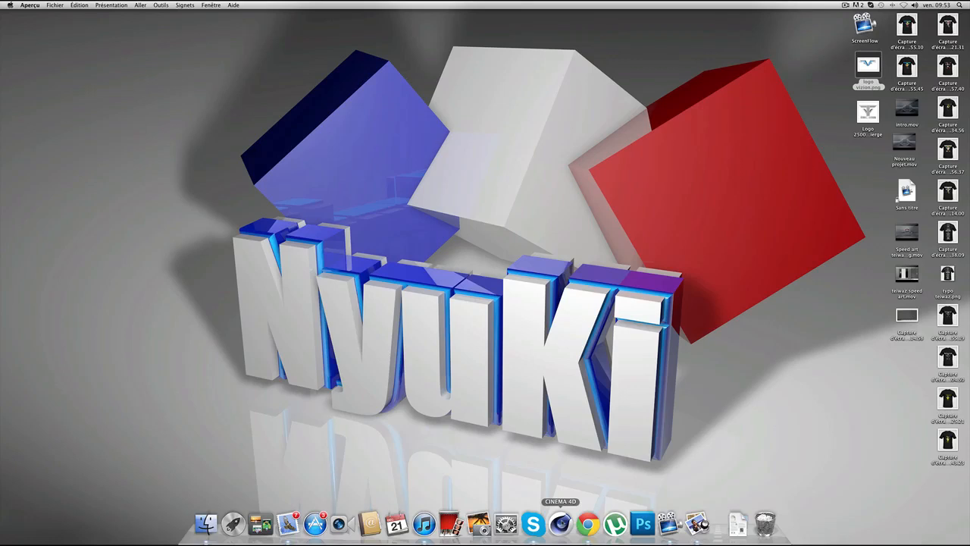
Open CINEMA 4D and show only the front view (Avant) in the workspace.
left_click(561, 523)
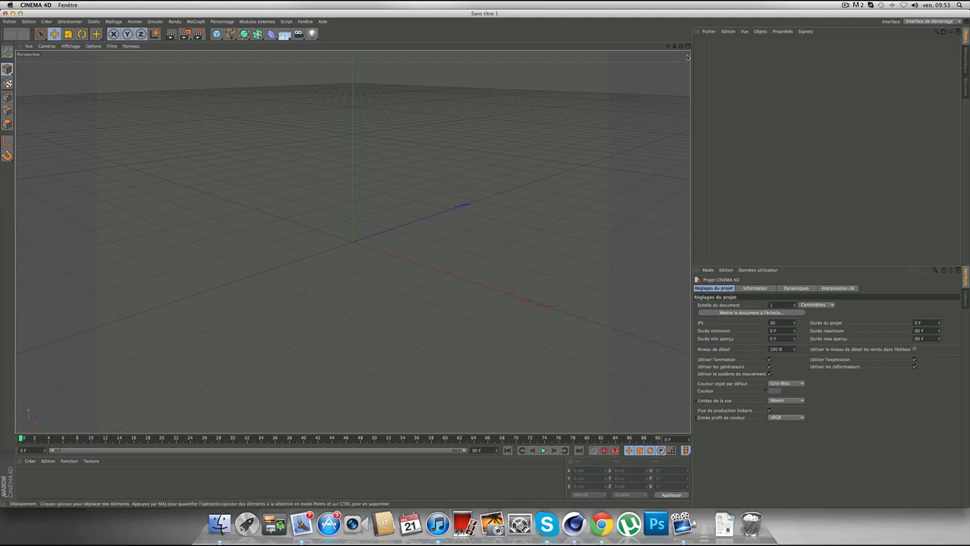
left_click(686, 46)
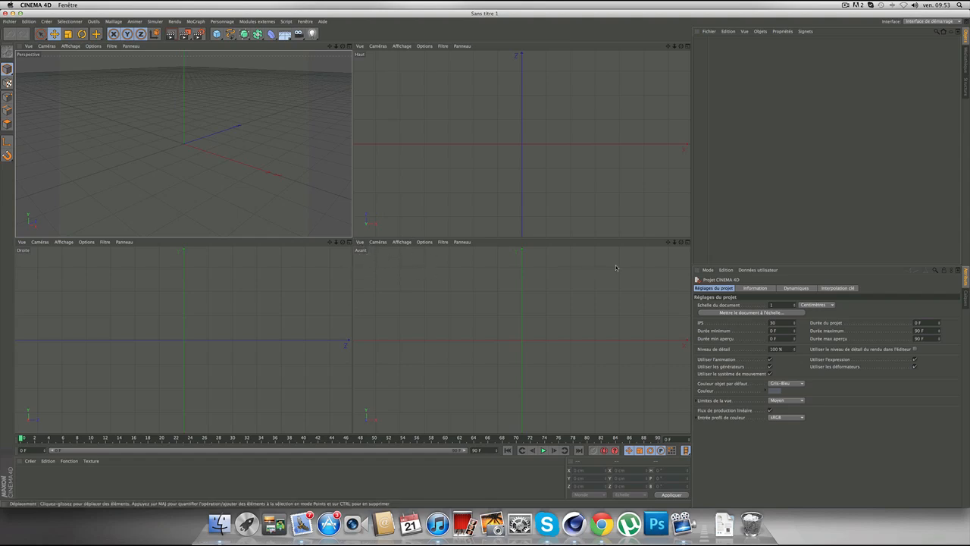
left_click(687, 243)
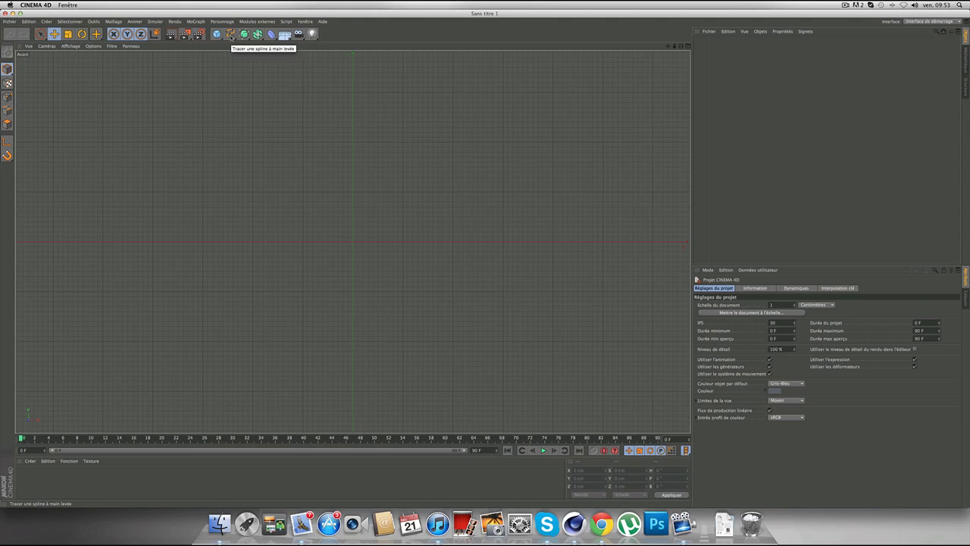
Start a Bézier spline for the T's left arm, from about X -500, Y 300 cm along its underside to about X -44, Y 197 cm.
left_click(230, 34)
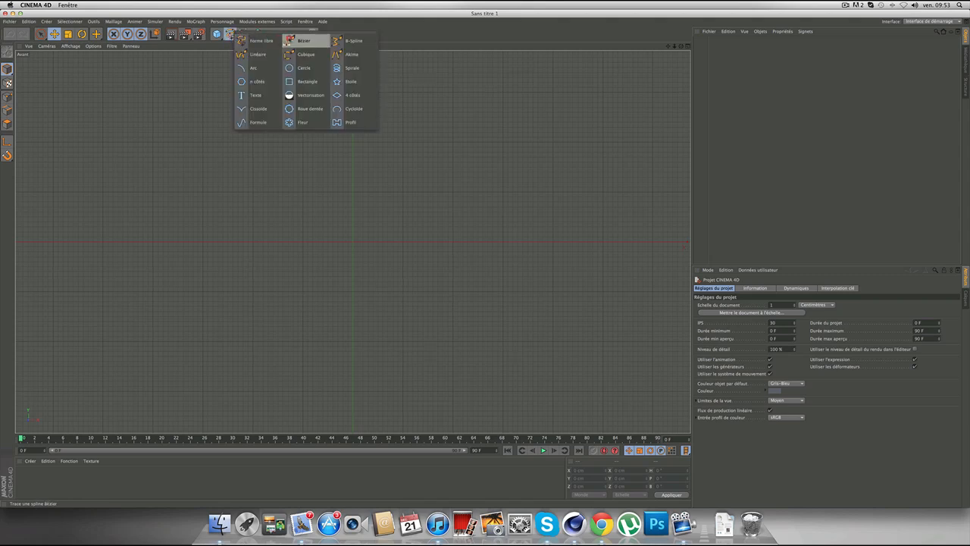
left_click(303, 41)
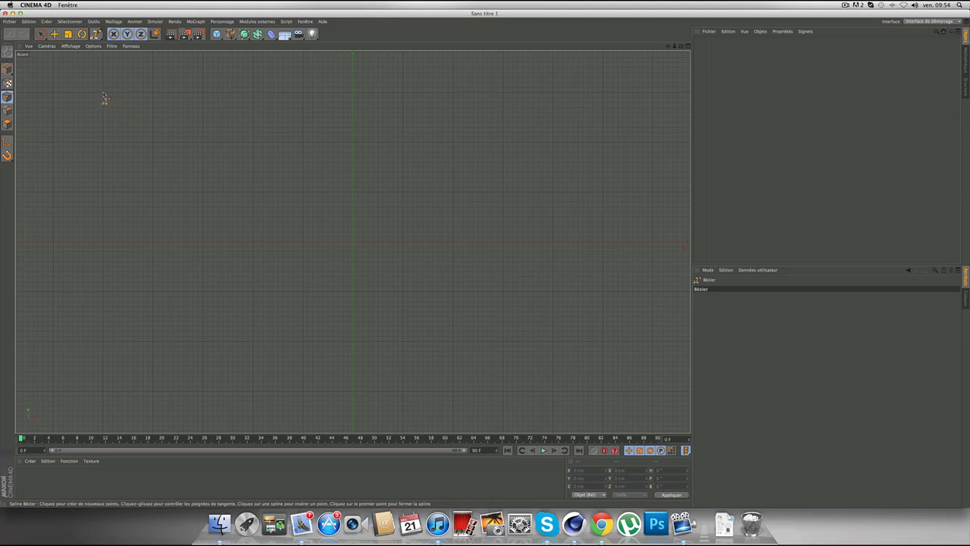
left_click(104, 92)
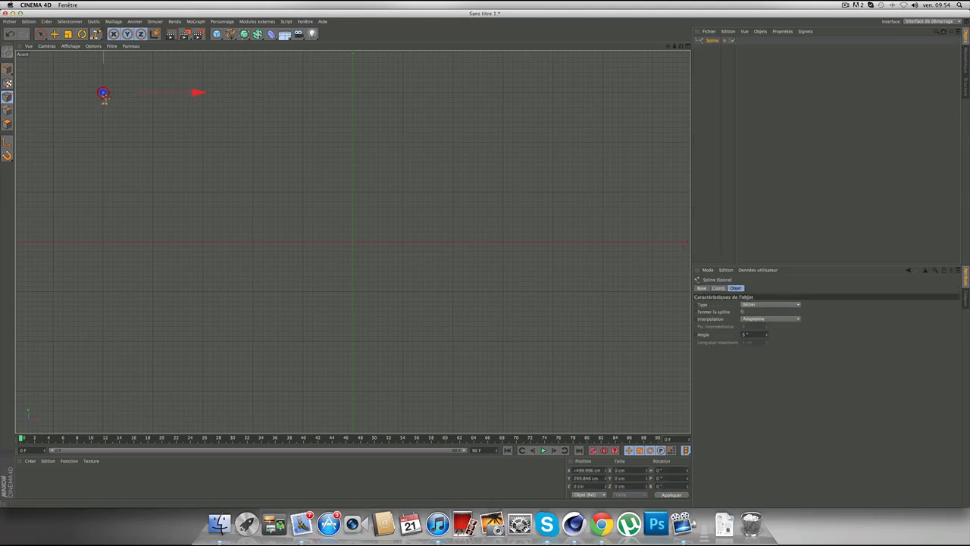
left_click(154, 144)
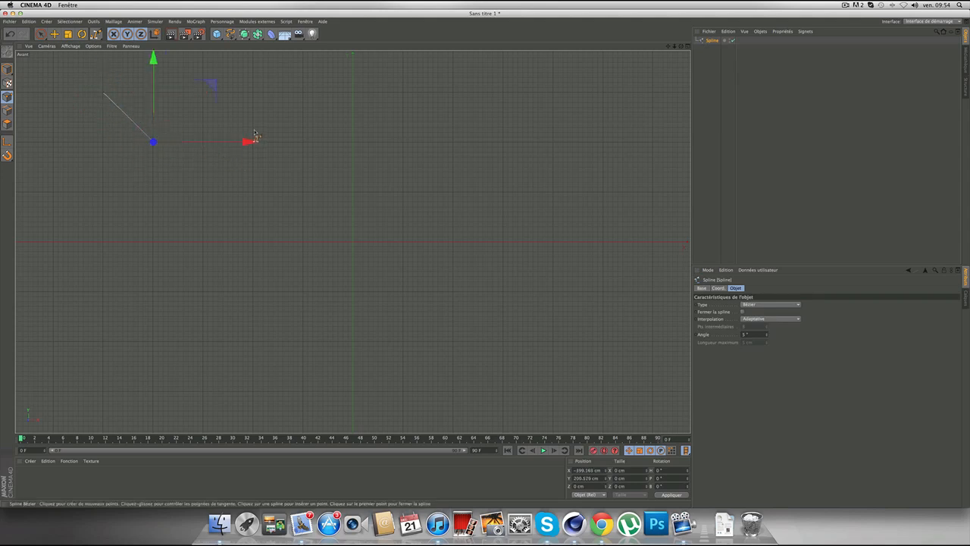
left_click(253, 141)
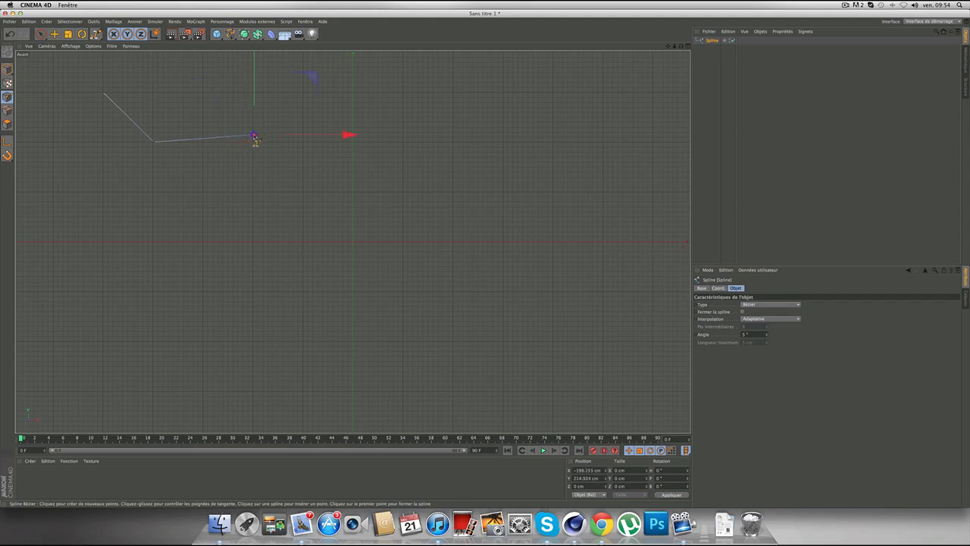
left_click(254, 62)
left_click(330, 140)
left_click(331, 60)
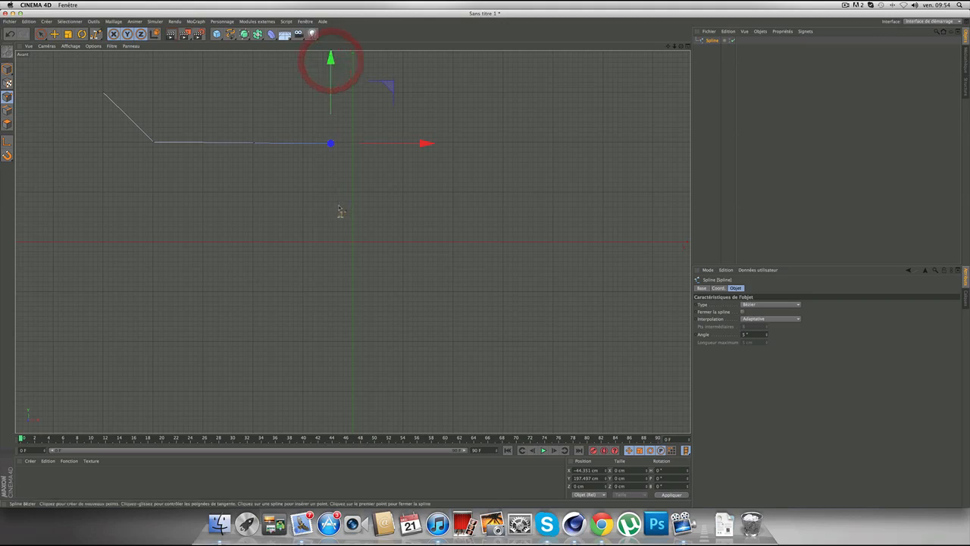
Continue the spline straight down the left edge of the T's stem to about Y -302 cm.
left_click(334, 193)
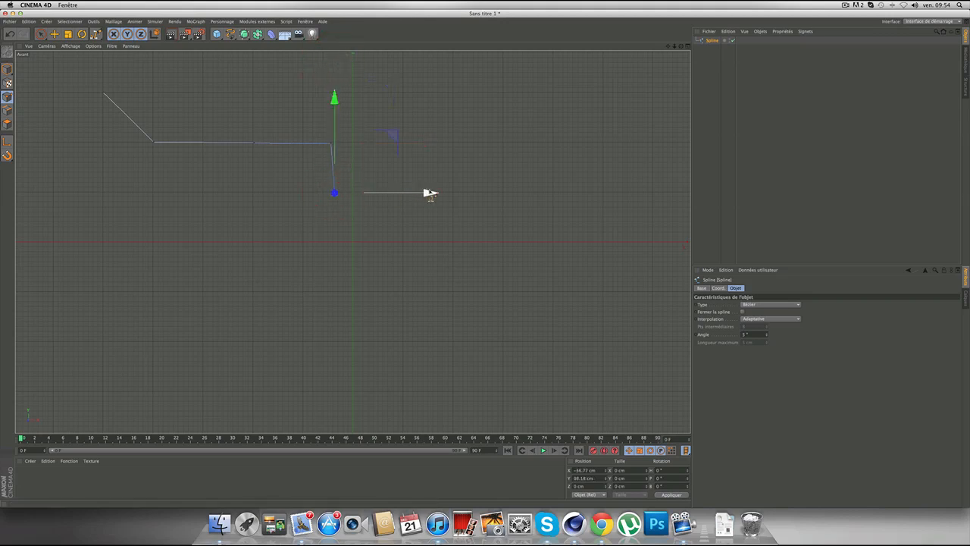
left_click_drag(429, 192, 426, 192)
left_click(330, 241)
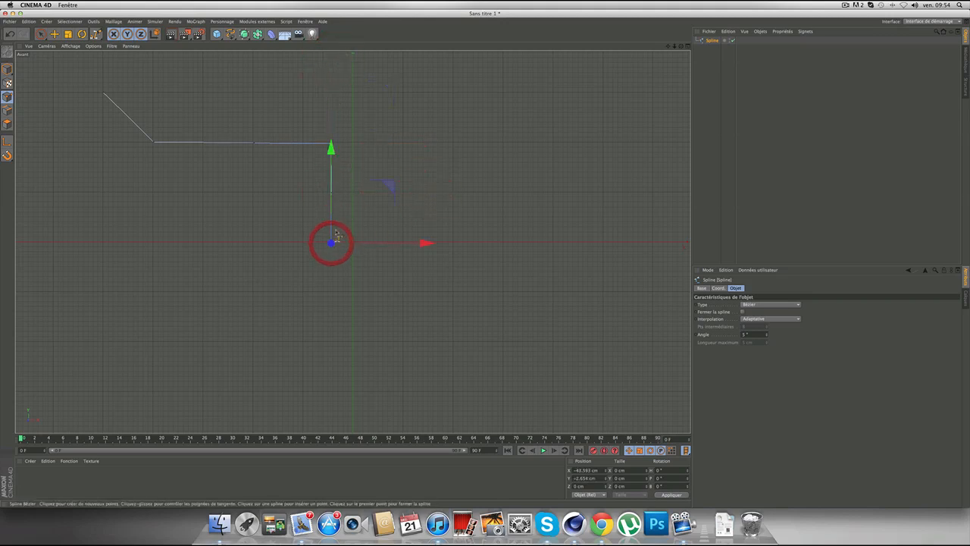
left_click(331, 330)
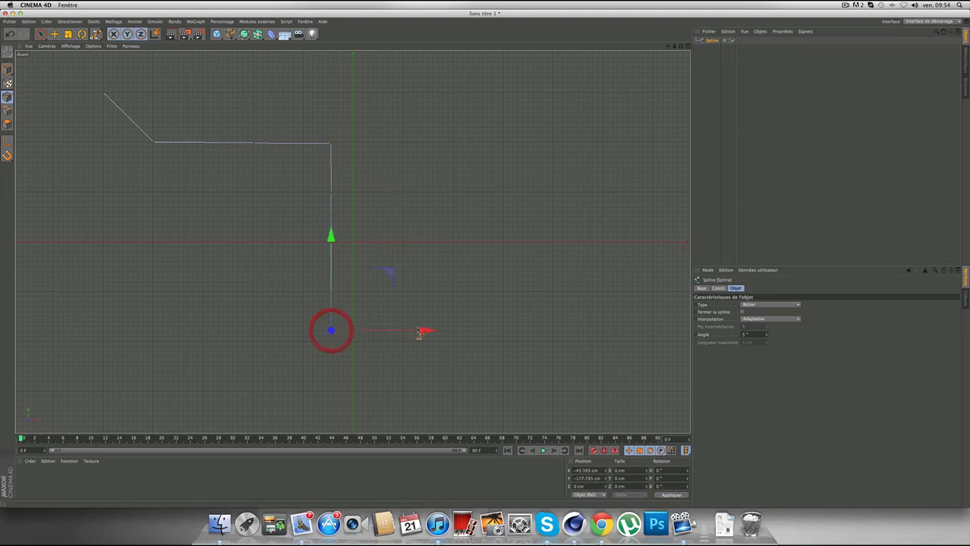
left_click(332, 391)
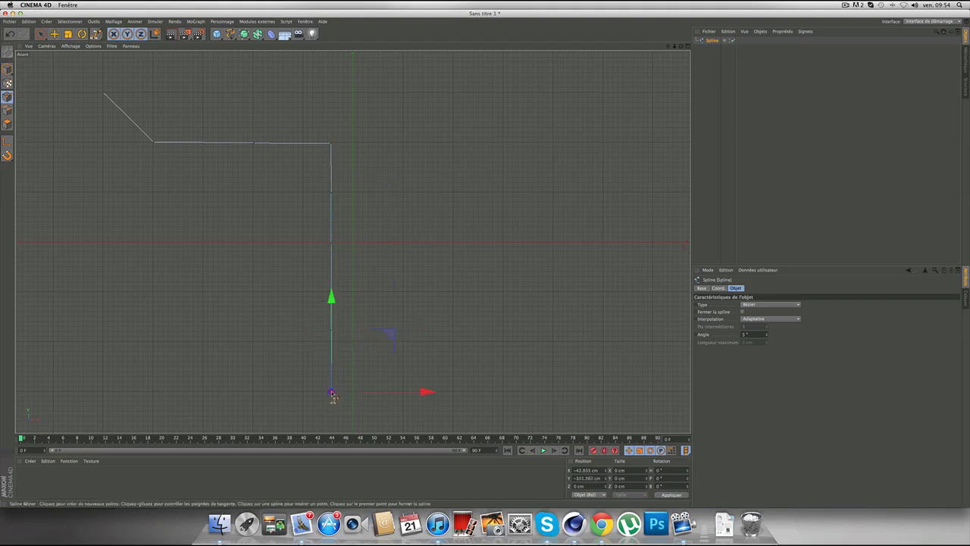
Add the stem's base and right edge plus the right arm up to about X 399, Y 297 cm, closing the spline at its first point.
left_click(387, 383)
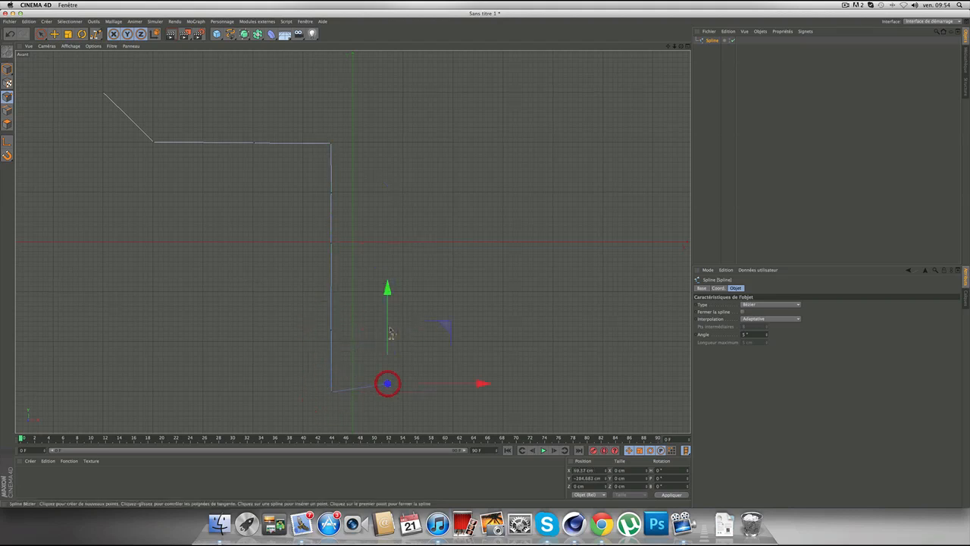
left_click(389, 262)
left_click(389, 144)
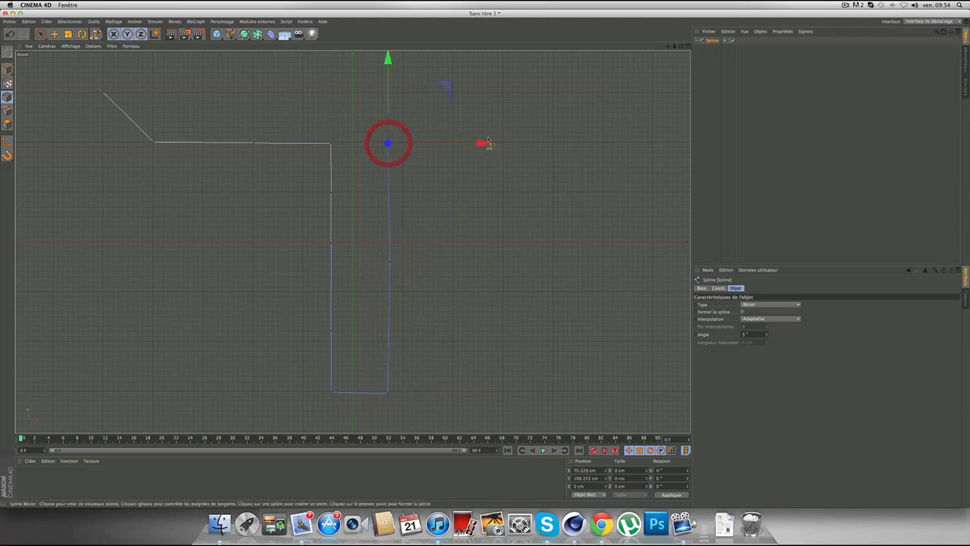
left_click(500, 143)
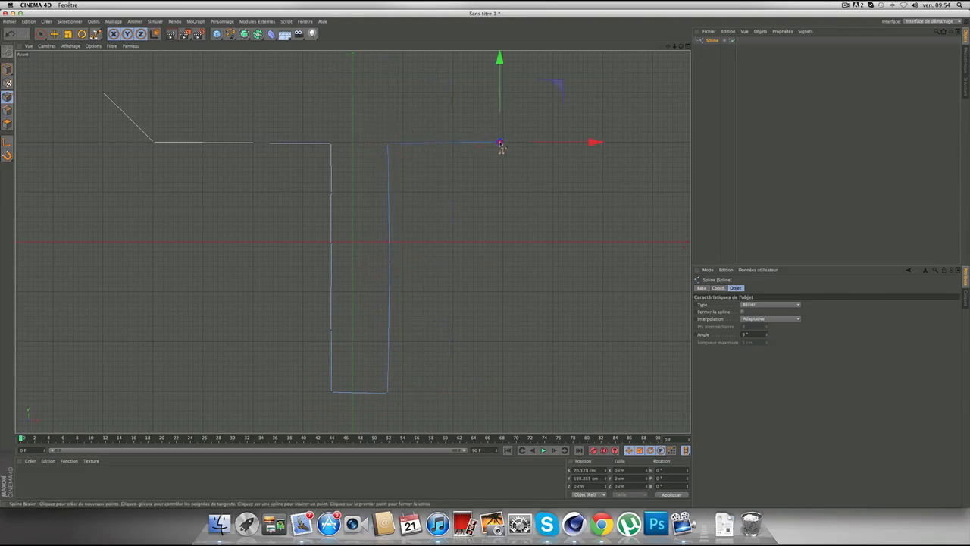
left_click(551, 94)
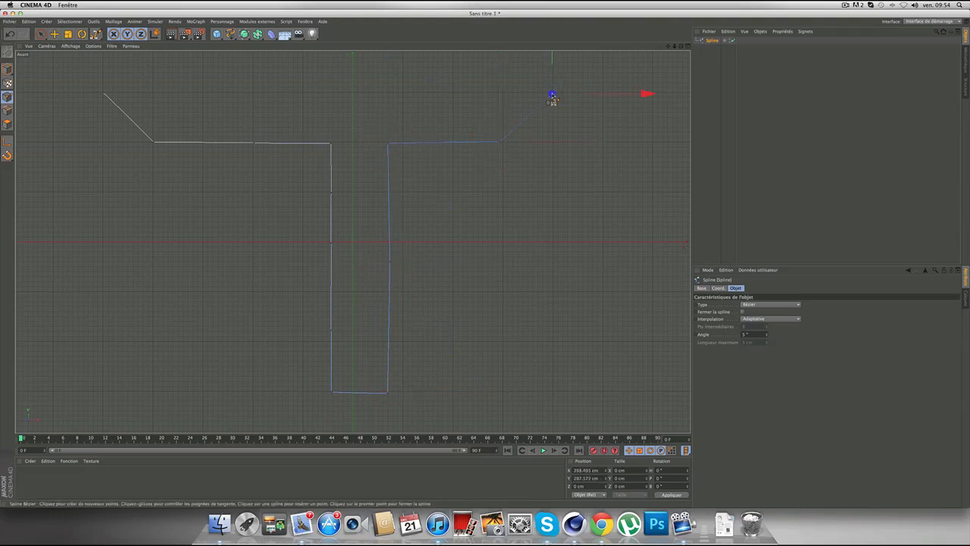
left_click(103, 94)
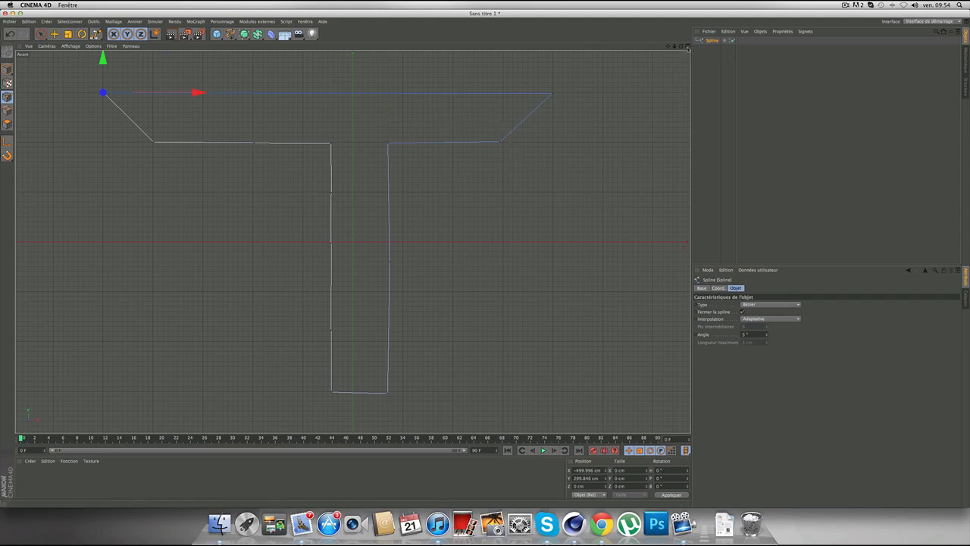
Add an Extrusion NURBS object in the perspective view and make the T spline its child.
left_click(688, 47)
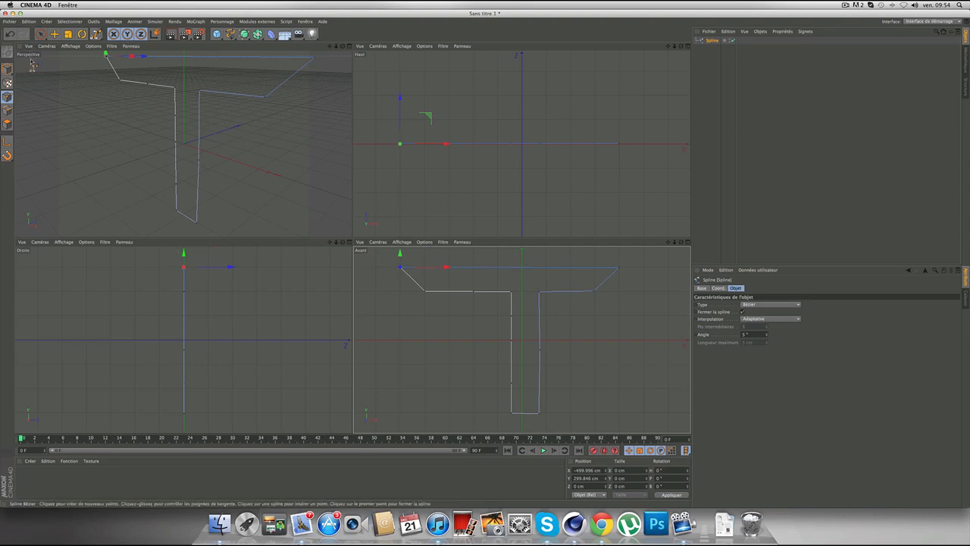
left_click(349, 46)
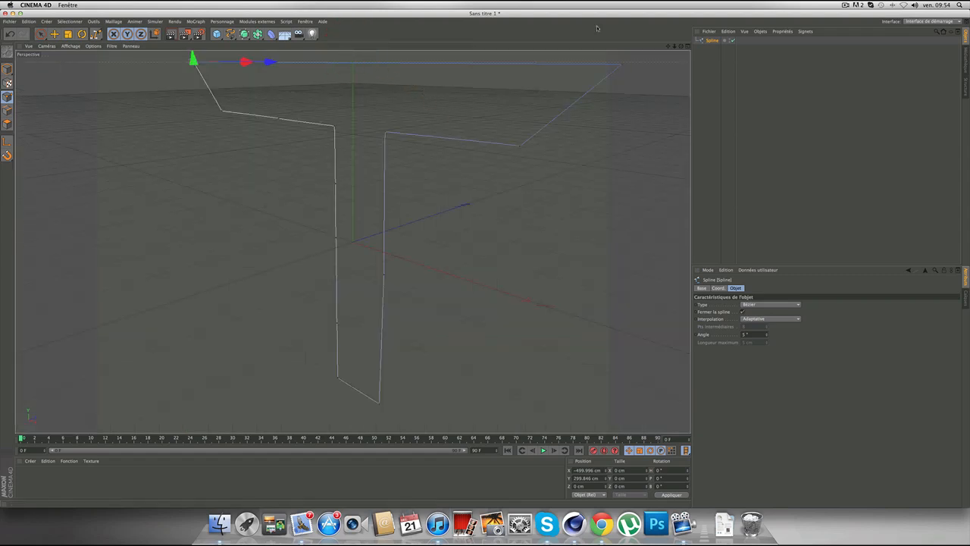
left_click_drag(672, 47, 354, 241)
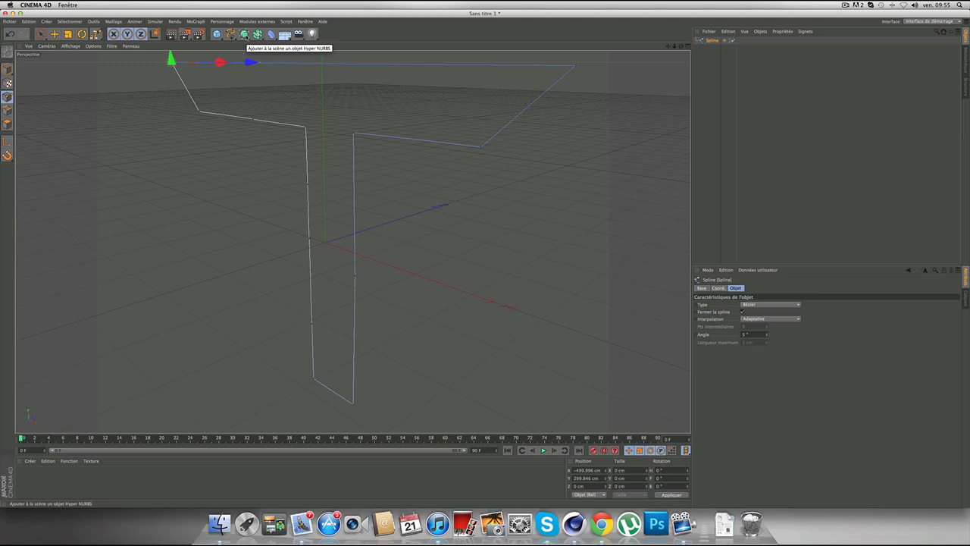
left_click(244, 34)
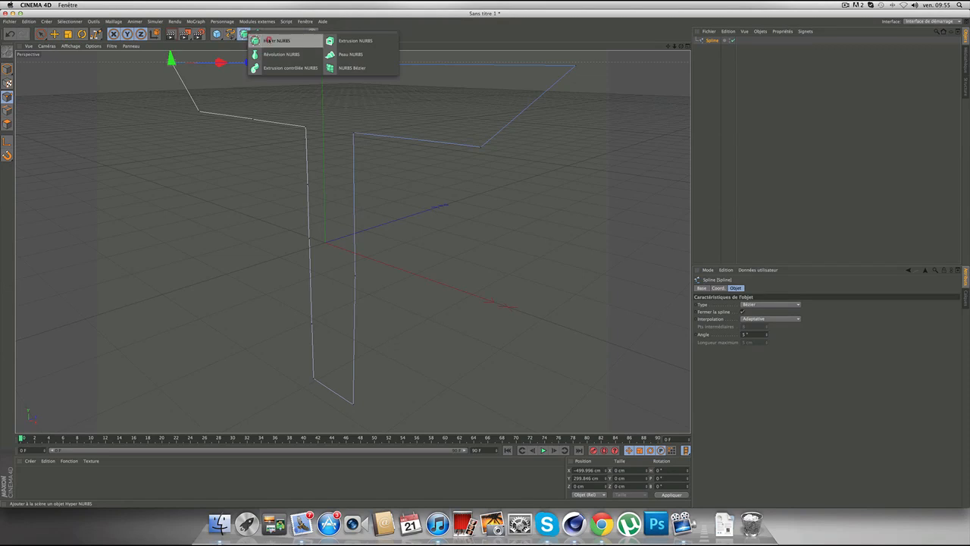
left_click(380, 44)
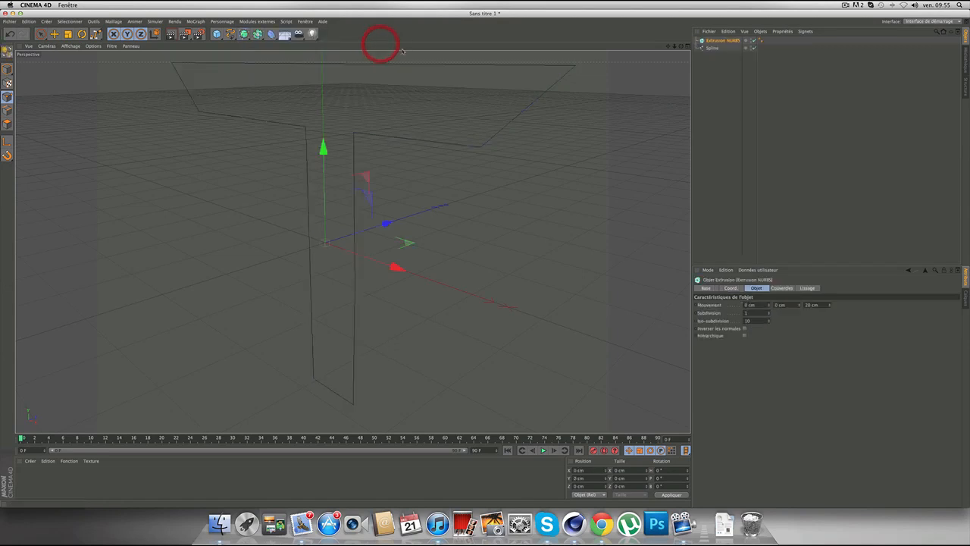
left_click(725, 68)
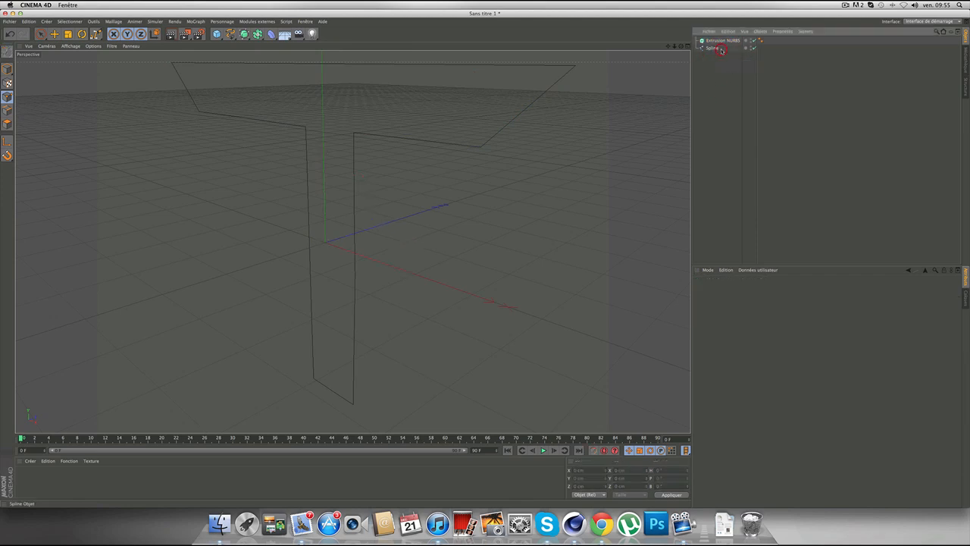
left_click(714, 49)
left_click_drag(716, 51, 716, 41)
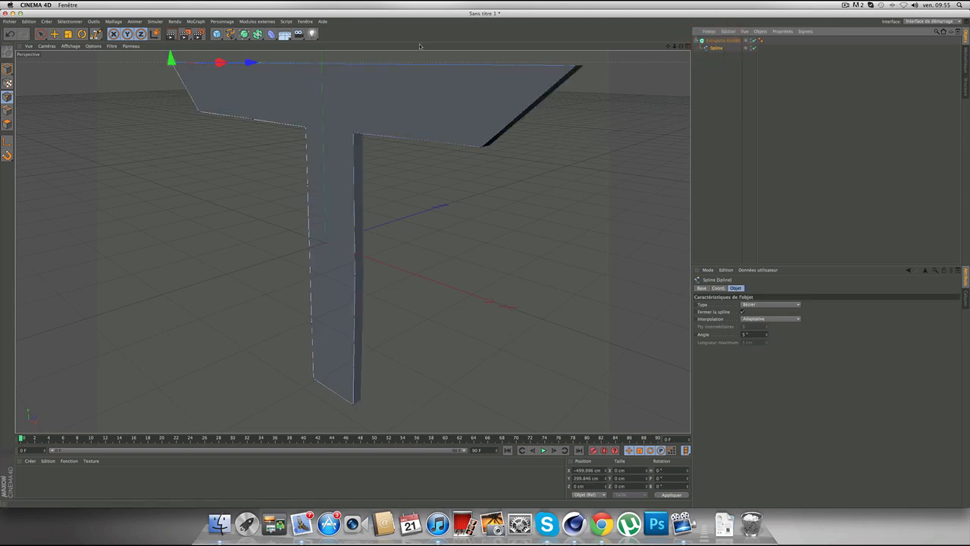
Render a preview of the extruded T and set its extrusion depth along Z to 58 cm.
left_click(171, 34)
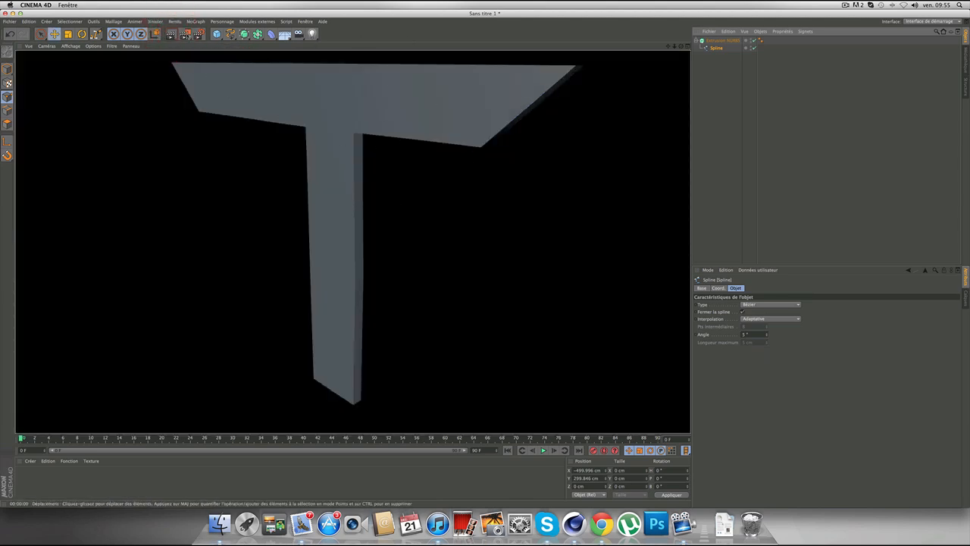
left_click(716, 58)
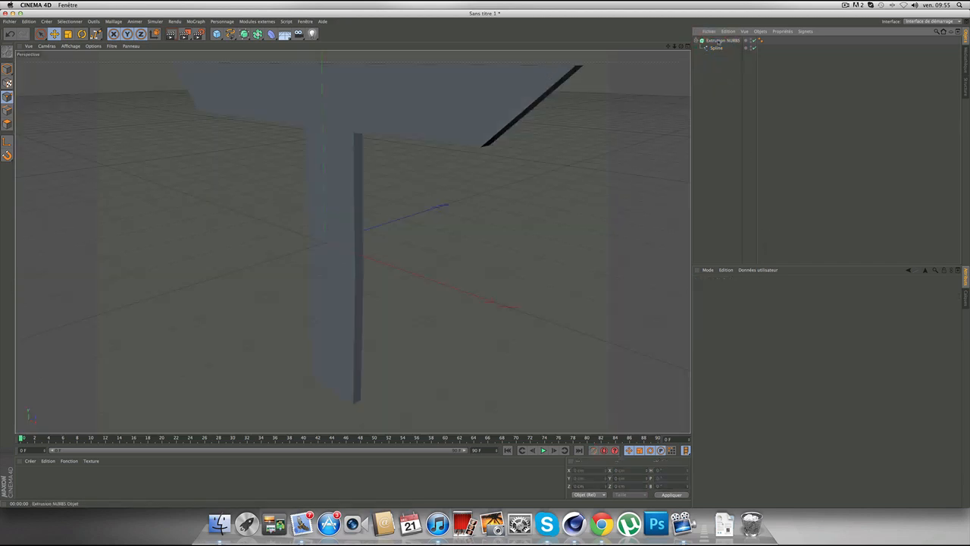
left_click(715, 41)
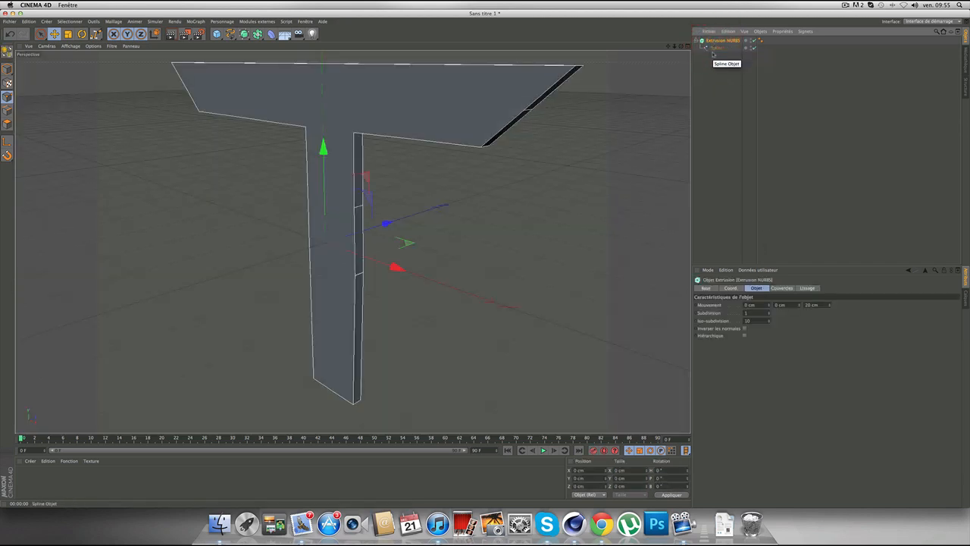
mouse_move(831, 306)
left_mouse_down()
mouse_move(830, 258)
mouse_move(830, 317)
mouse_move(831, 300)
left_mouse_up()
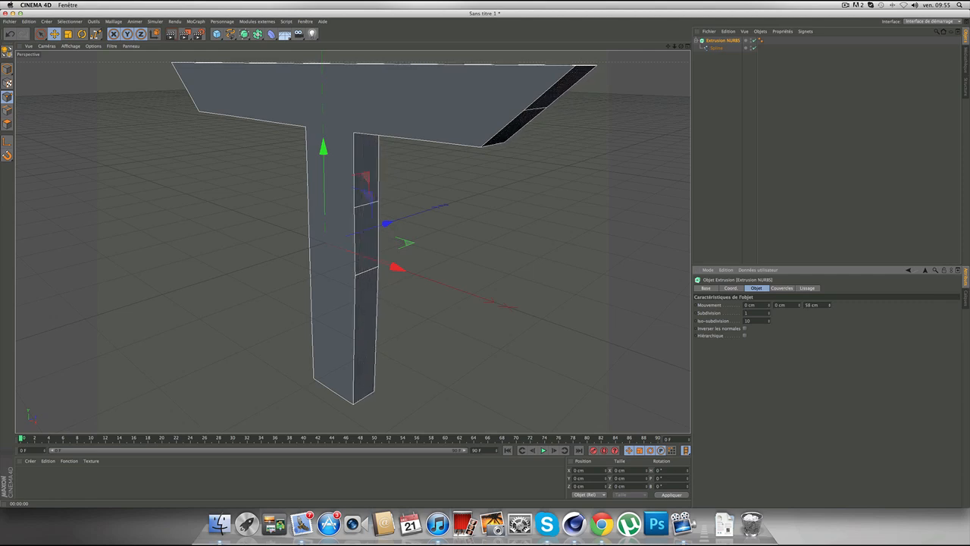
Set the start cap of the Extrusion NURBS to Couvercle et biseau.
left_click(780, 288)
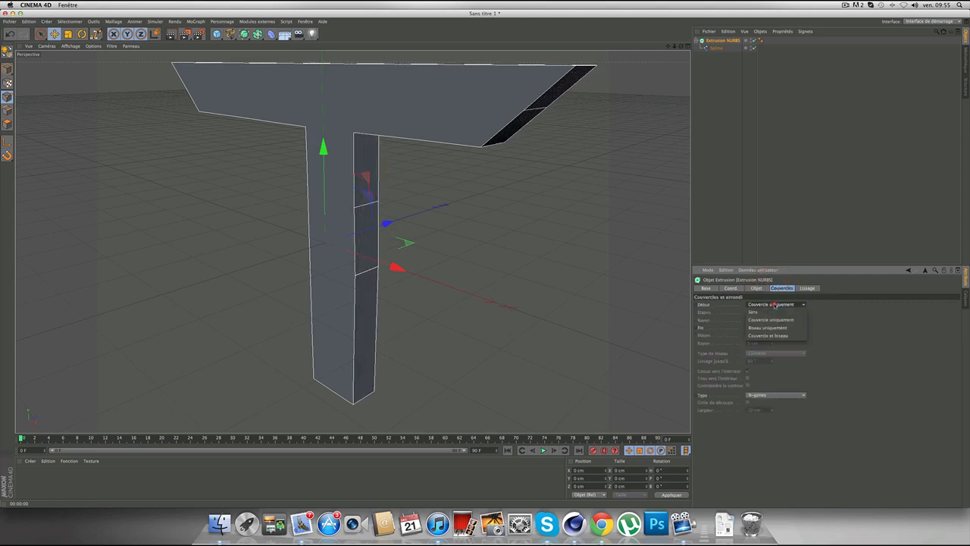
left_click(775, 304)
left_click(785, 339)
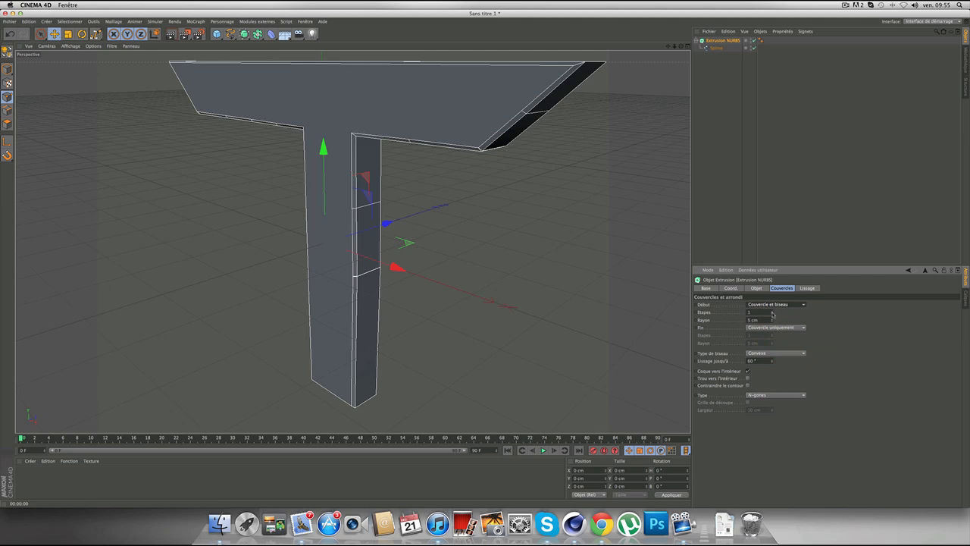
Set the start cap's bevel to 5 steps with a 10 cm radius and render a preview of the T.
left_click(773, 311)
left_click(772, 312)
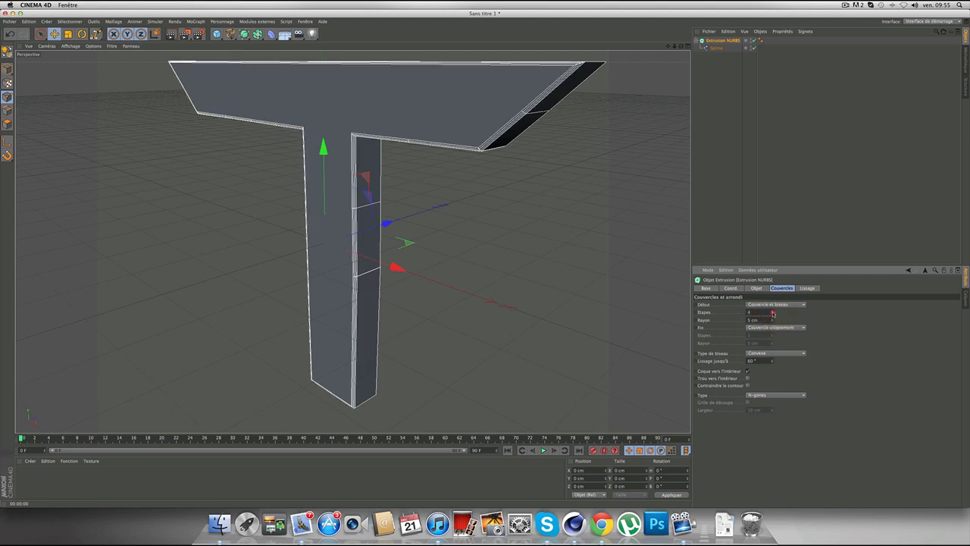
left_click(773, 312)
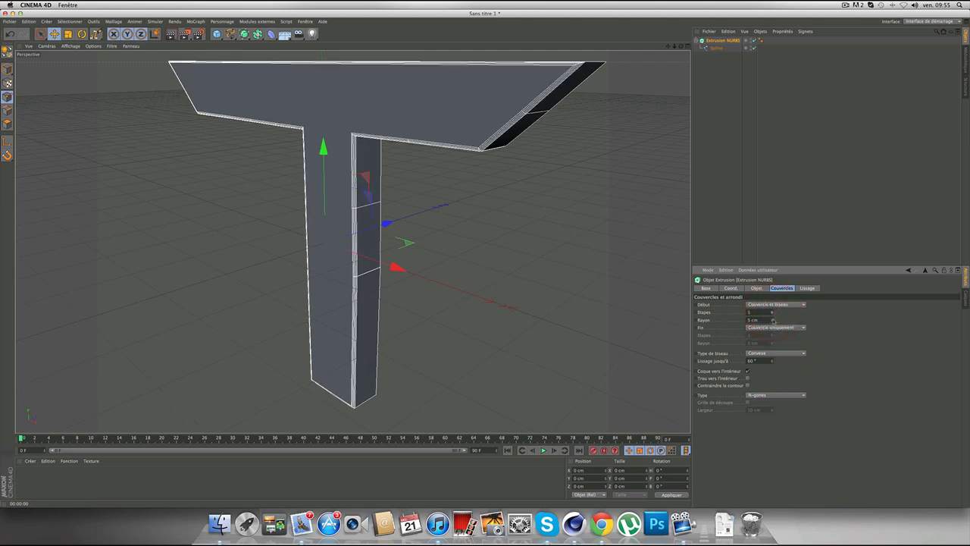
left_click_drag(773, 321, 773, 316)
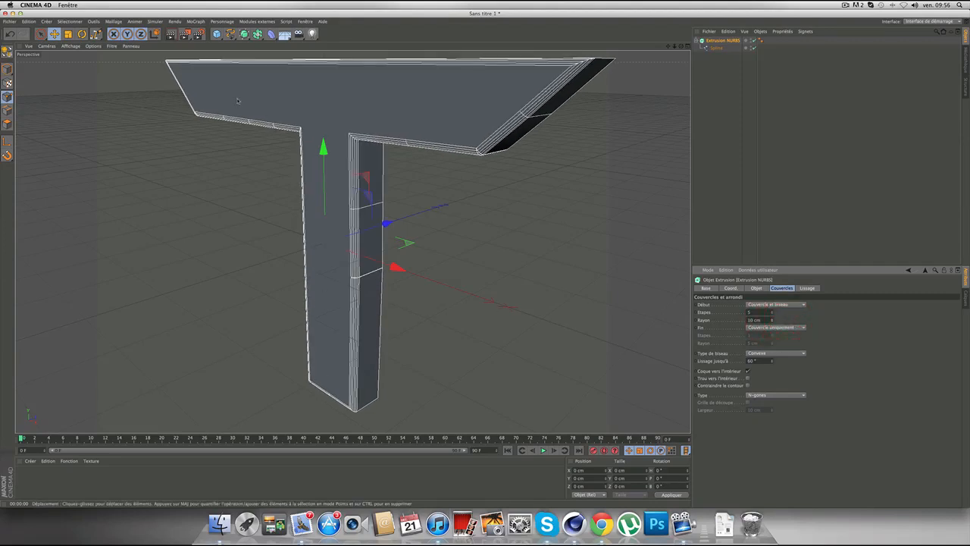
left_click(171, 33)
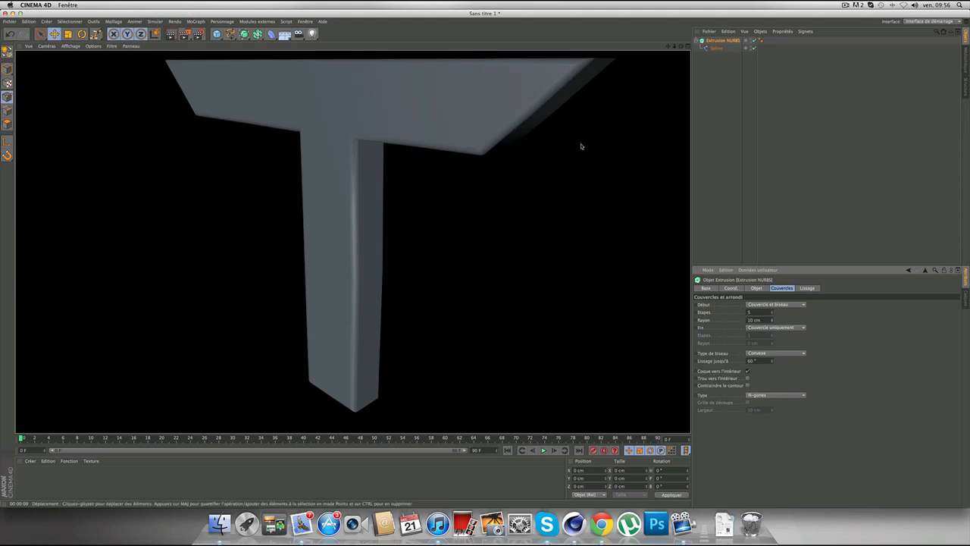
left_click(434, 210)
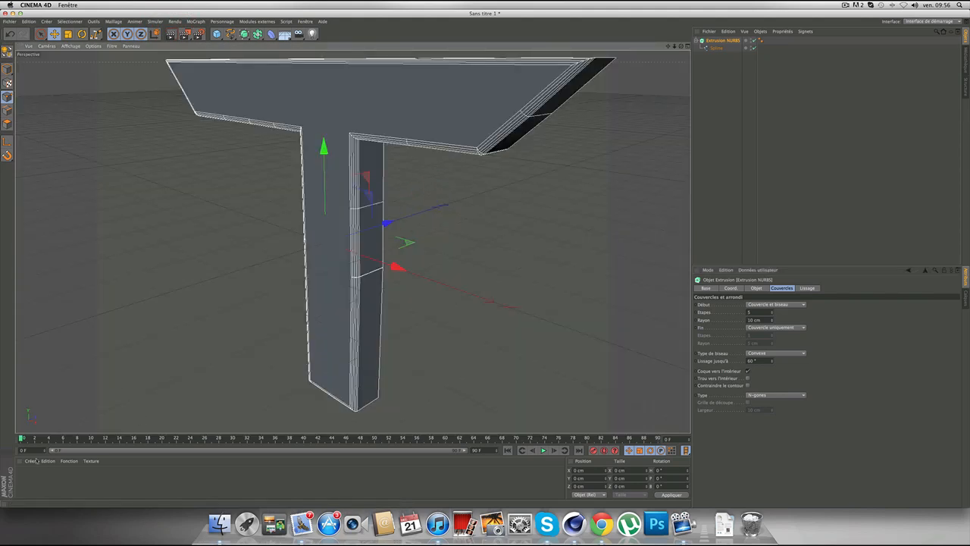
Create a new material and set its Couleur channel to bright red with an R value of 242.
left_click(29, 460)
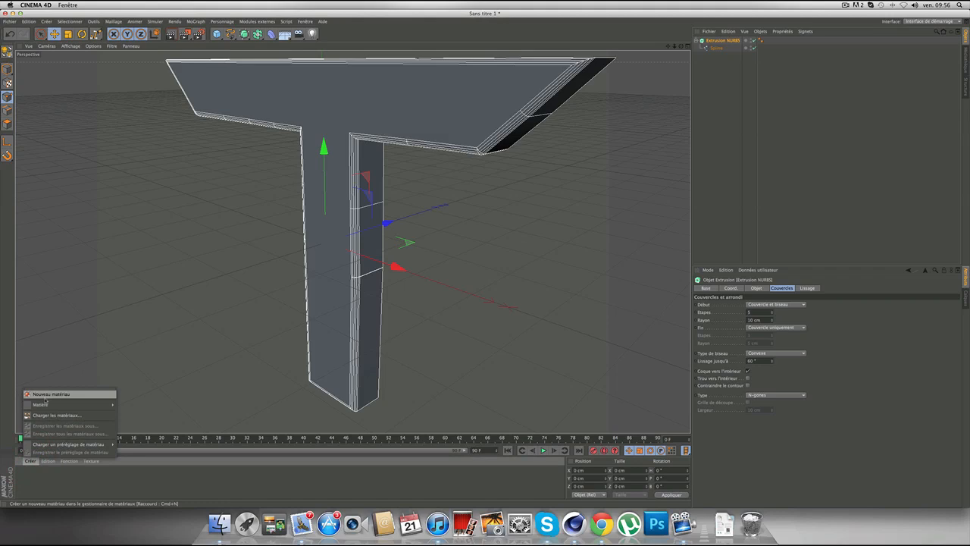
left_click(44, 395)
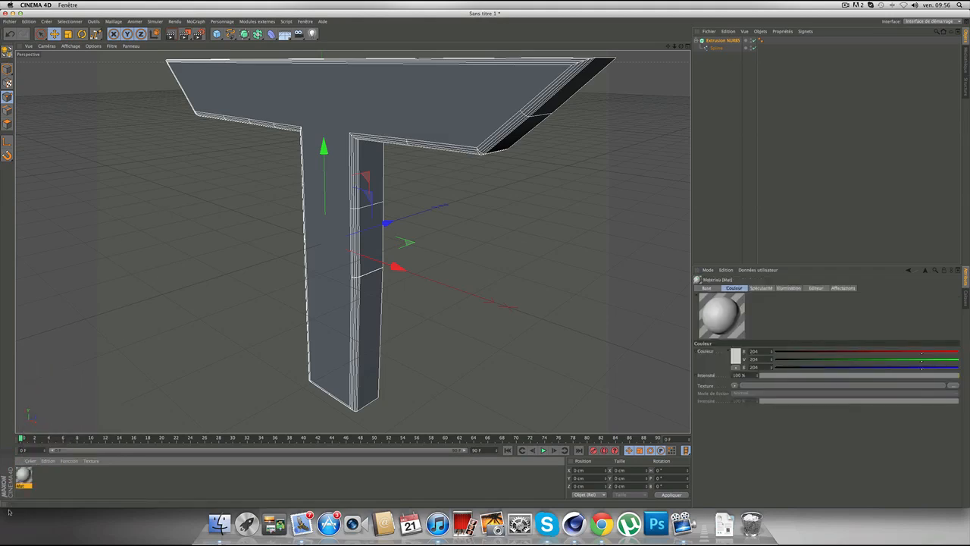
double_click(23, 475)
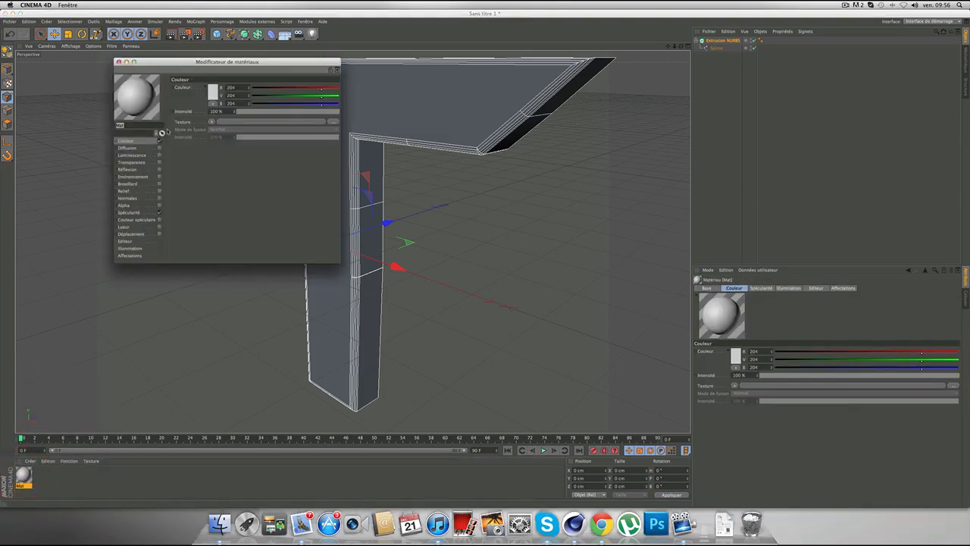
left_click(215, 97)
left_click_drag(212, 81, 217, 76)
left_click(241, 128)
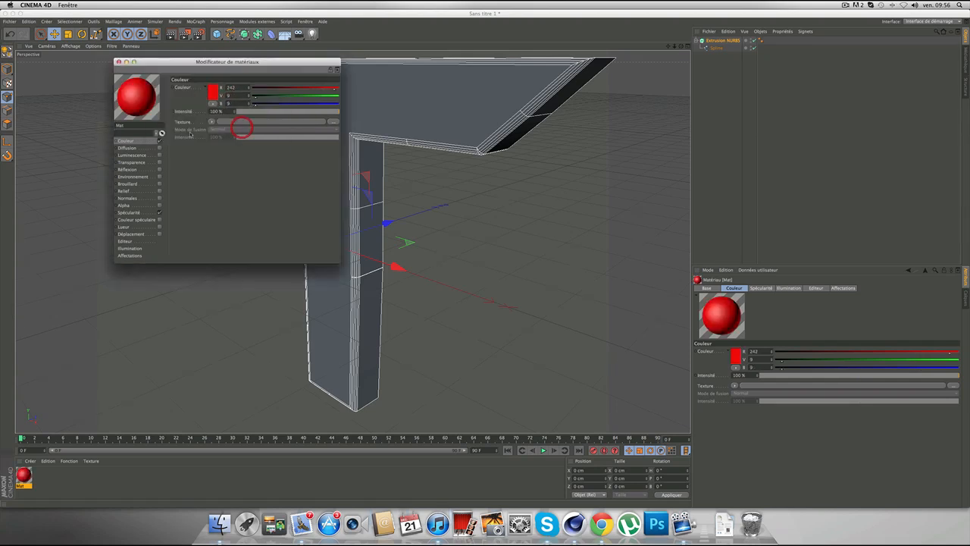
Enable Réflexion on the red material at 16 % intensity with a Fresnel texture.
left_click(158, 169)
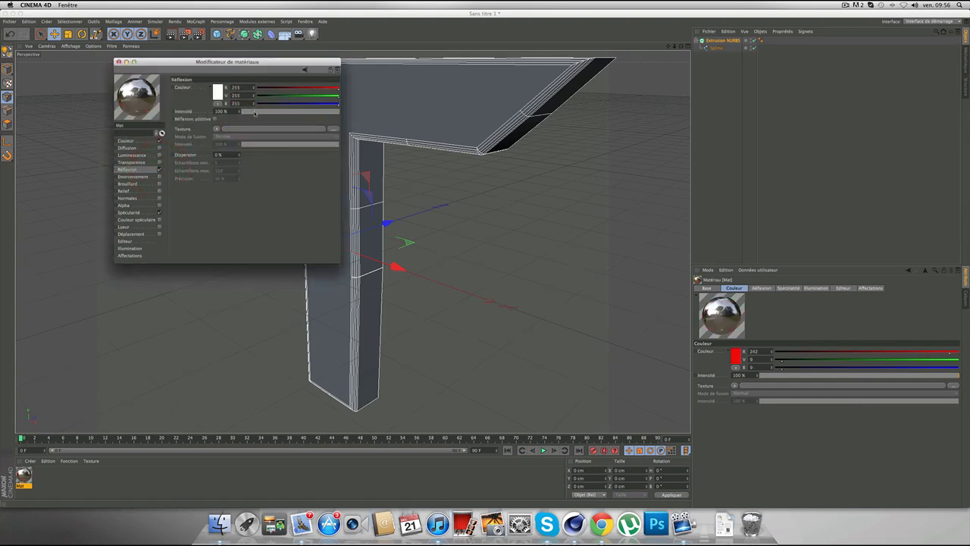
left_click_drag(256, 112, 251, 112)
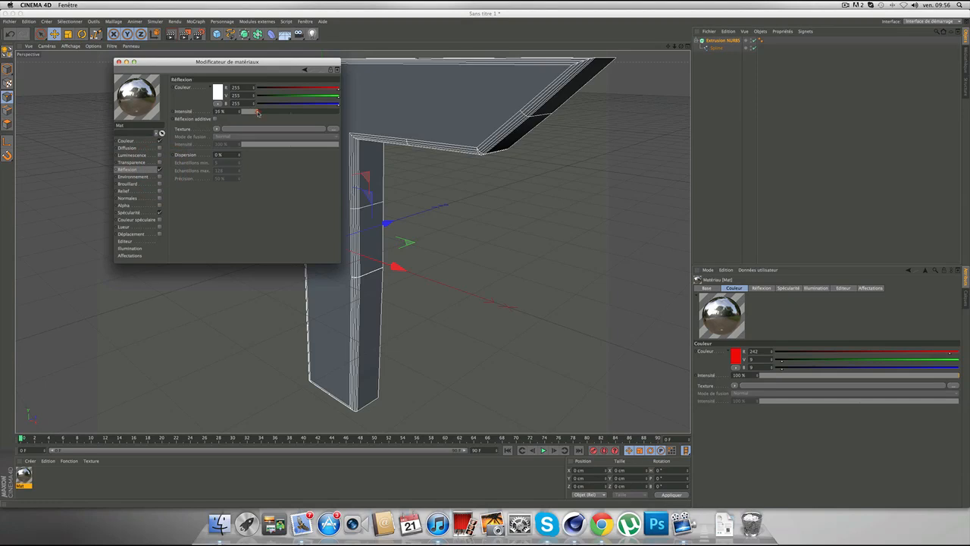
left_click(217, 129)
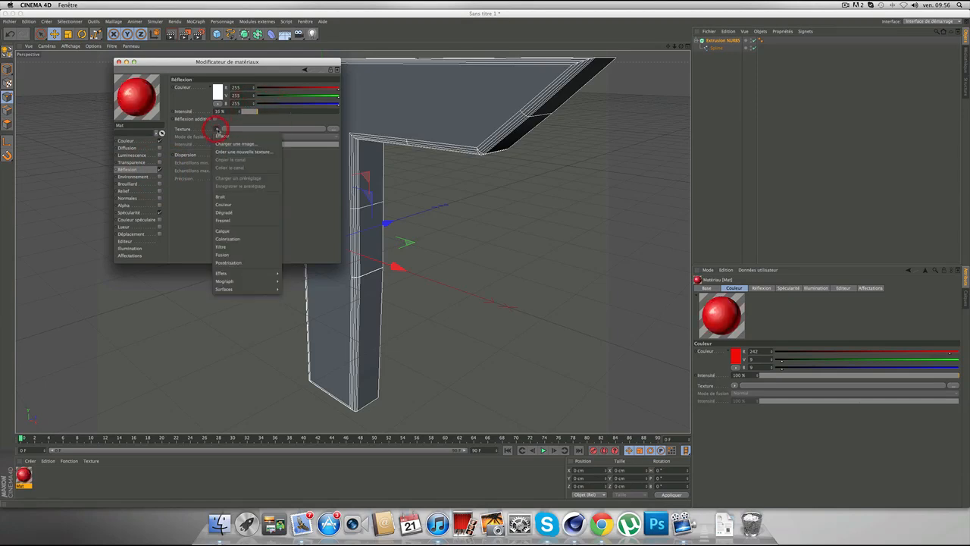
left_click(227, 218)
left_click(119, 61)
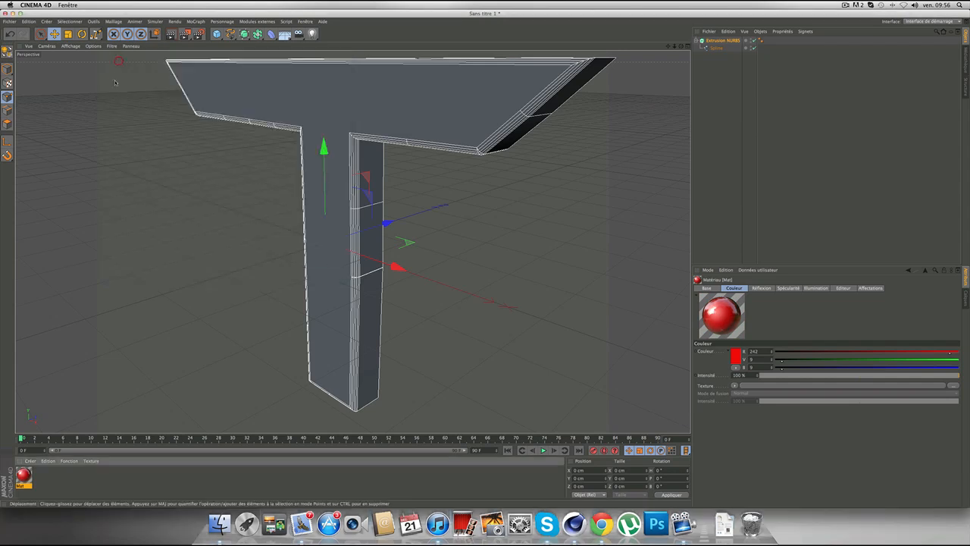
Apply the red material to the extruded T and render a preview of it.
left_click_drag(29, 474, 349, 199)
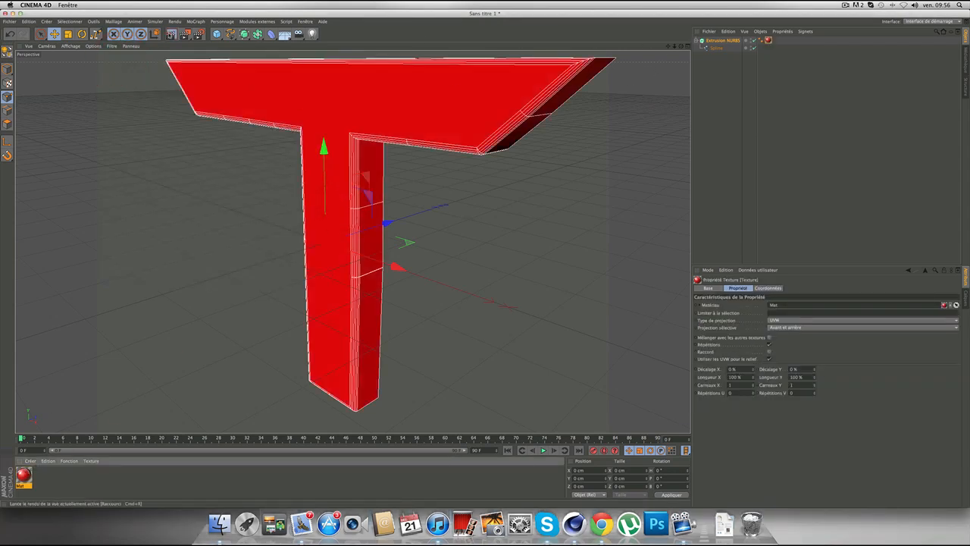
left_click(174, 35)
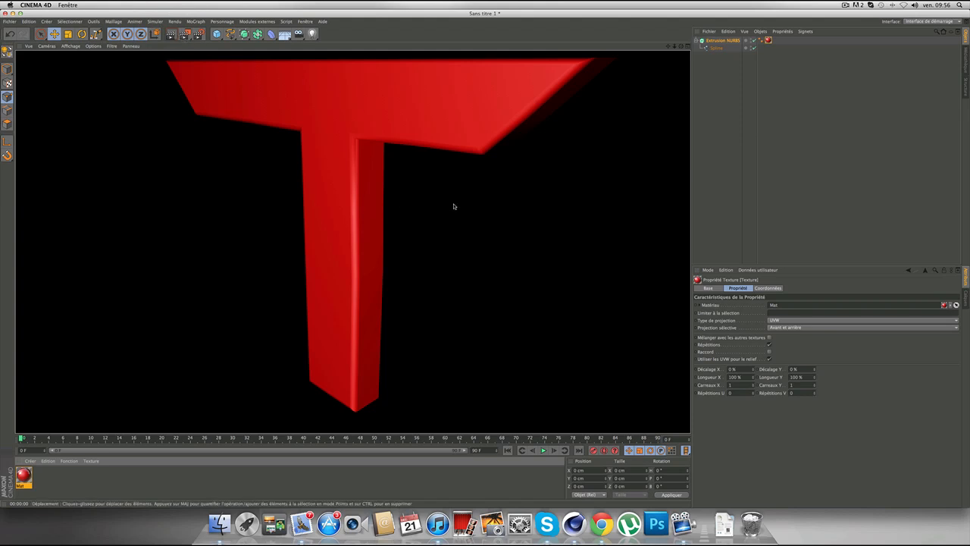
left_click(481, 206)
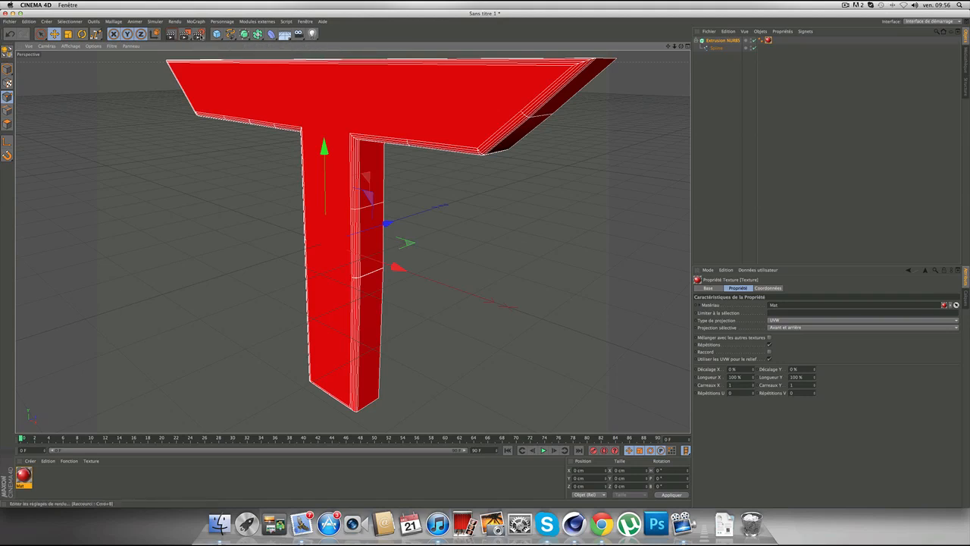
Set the render output size to the 1920 x 1200 screen preset in the render settings.
left_click(199, 35)
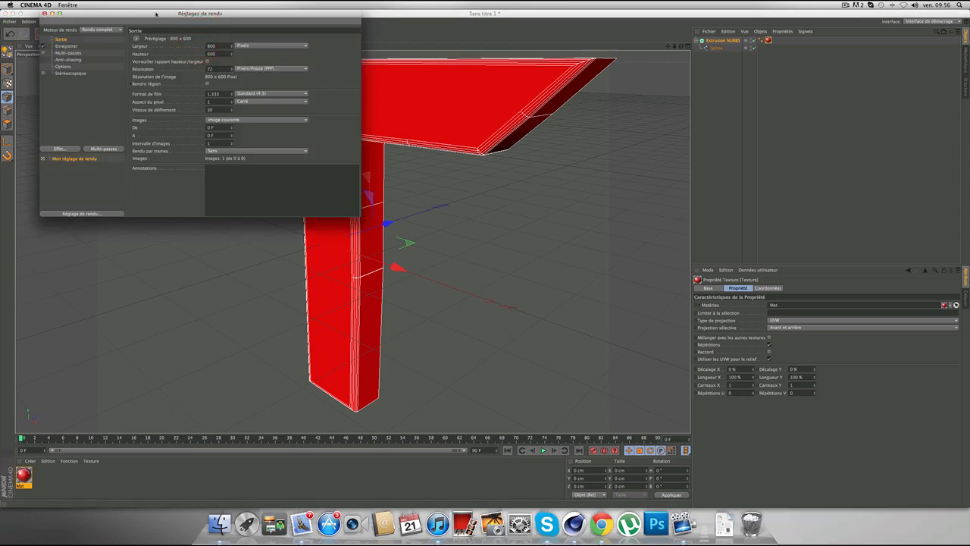
left_click_drag(142, 17, 166, 17)
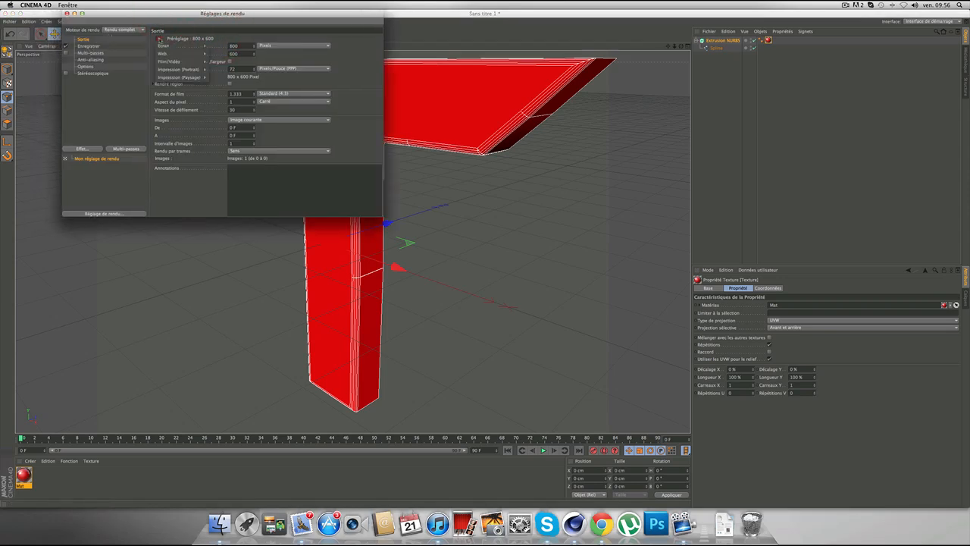
left_click(159, 38)
mouse_move(164, 46)
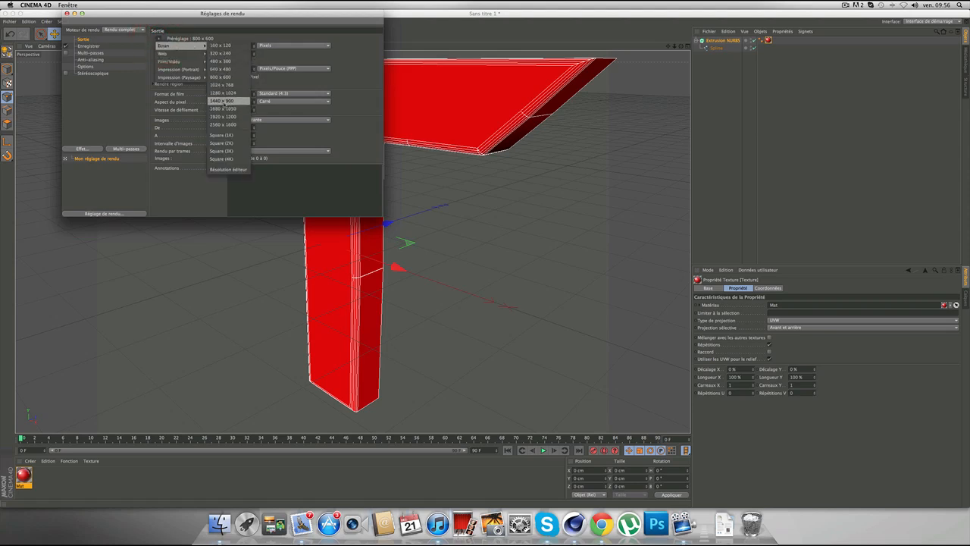
left_click(227, 119)
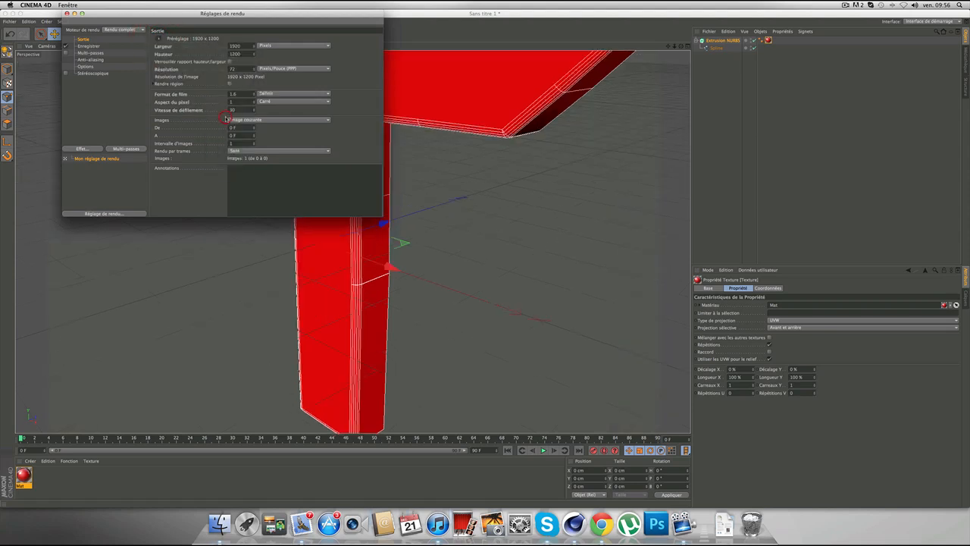
Set the render's save path to a file named Logo tuto in the Bureau folder.
left_click(87, 47)
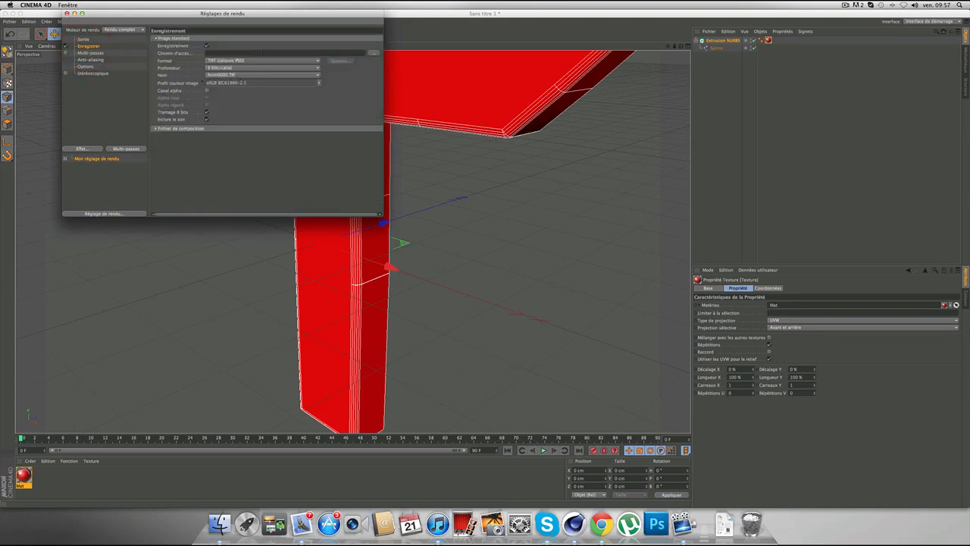
left_click(374, 52)
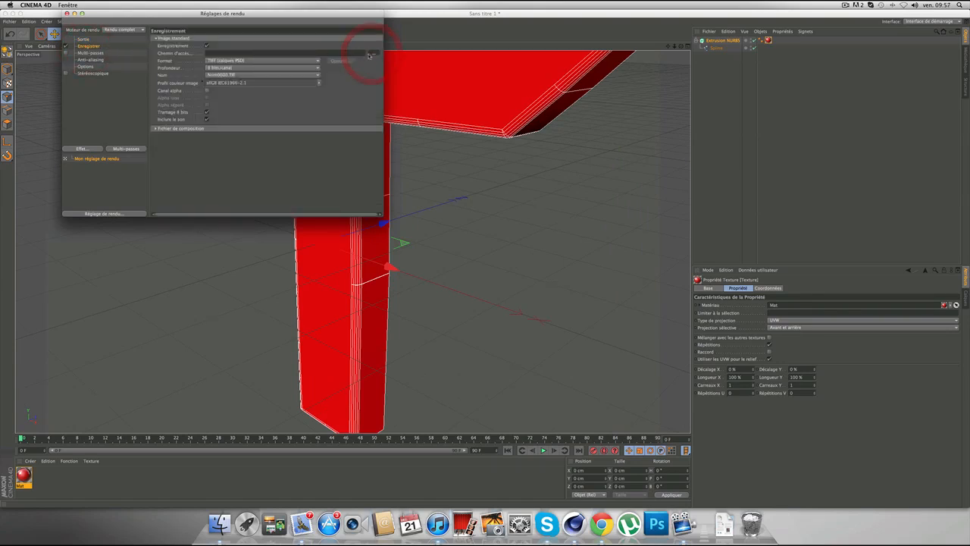
left_click(489, 118)
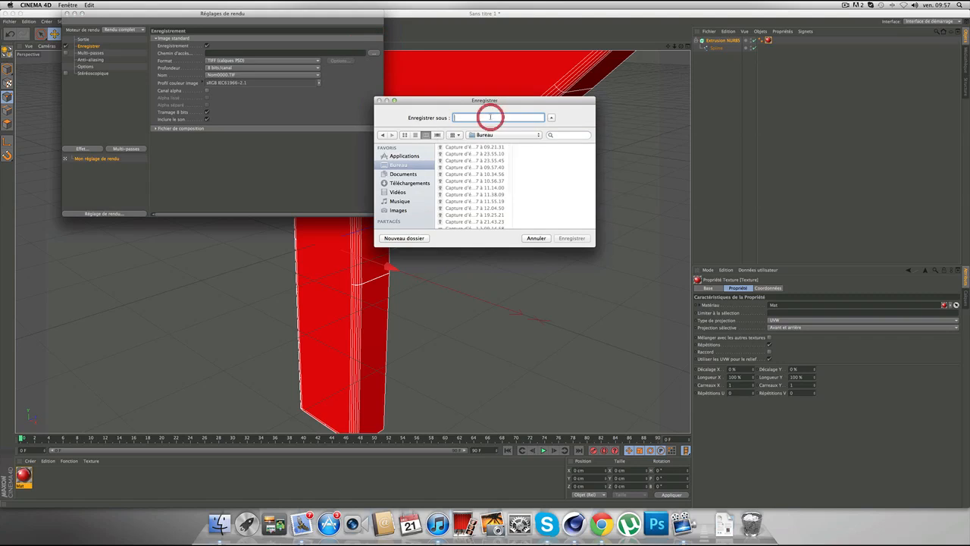
type("Logo tuto")
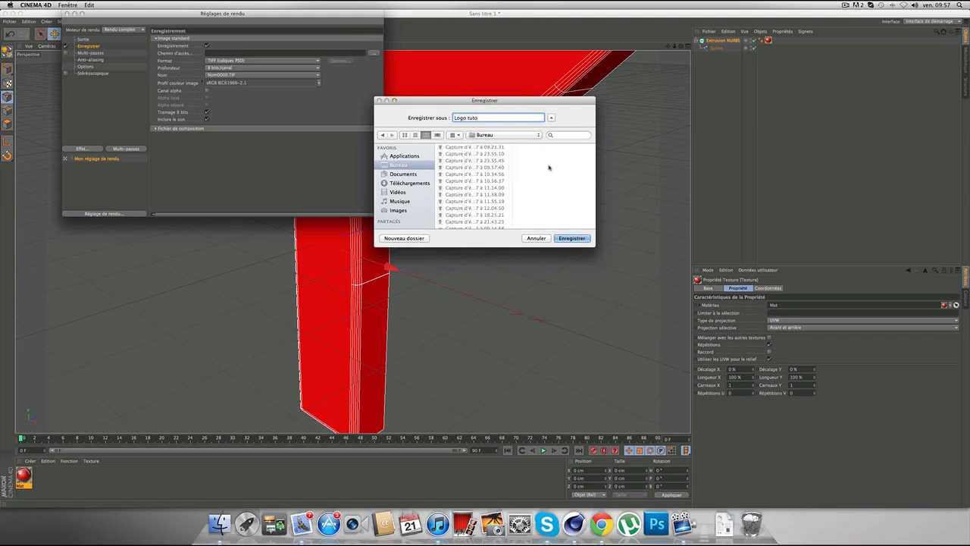
left_click(569, 238)
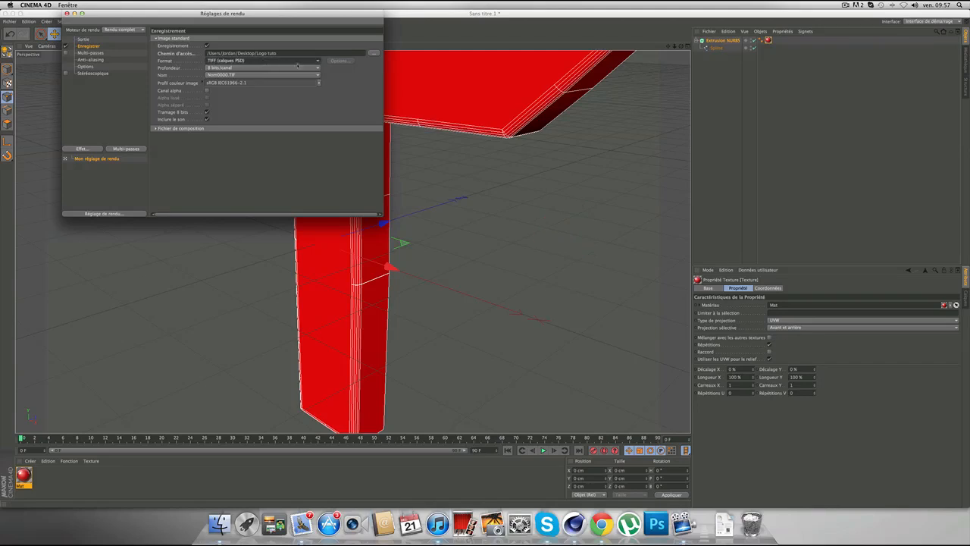
Set the saved image format to PNG and enable Canal alpha.
left_click(241, 61)
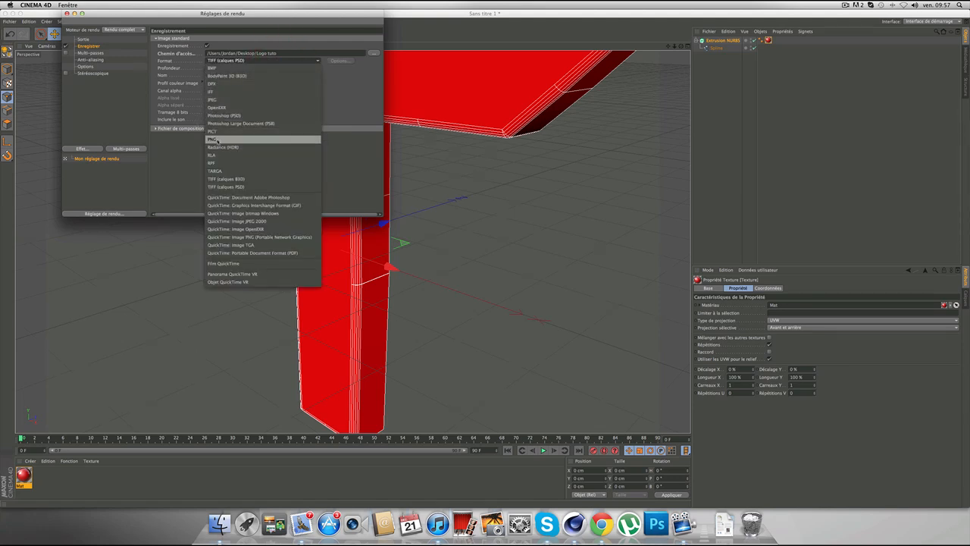
left_click(228, 140)
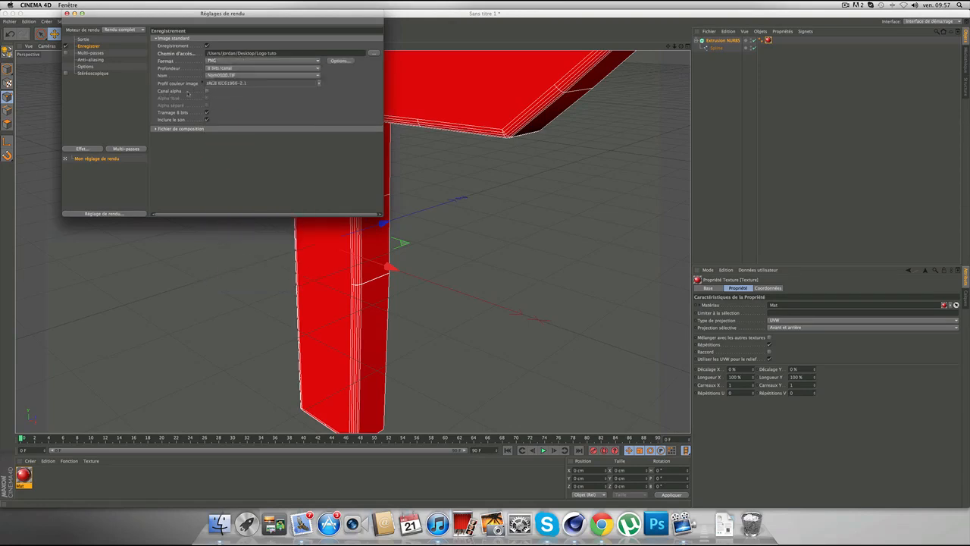
left_click(207, 91)
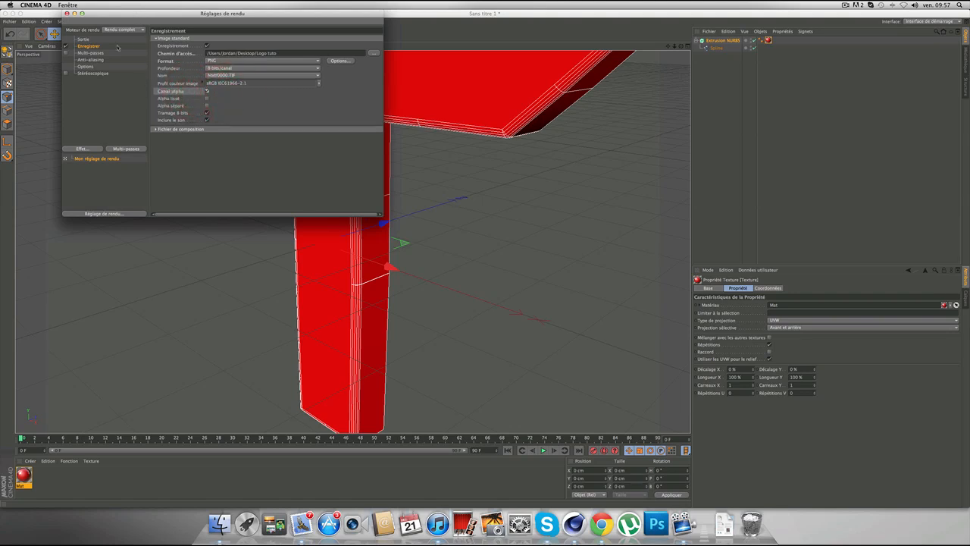
Set Anti-Aliasing to Au mieux with a minimum level of 2x2 and close the render settings.
left_click(91, 60)
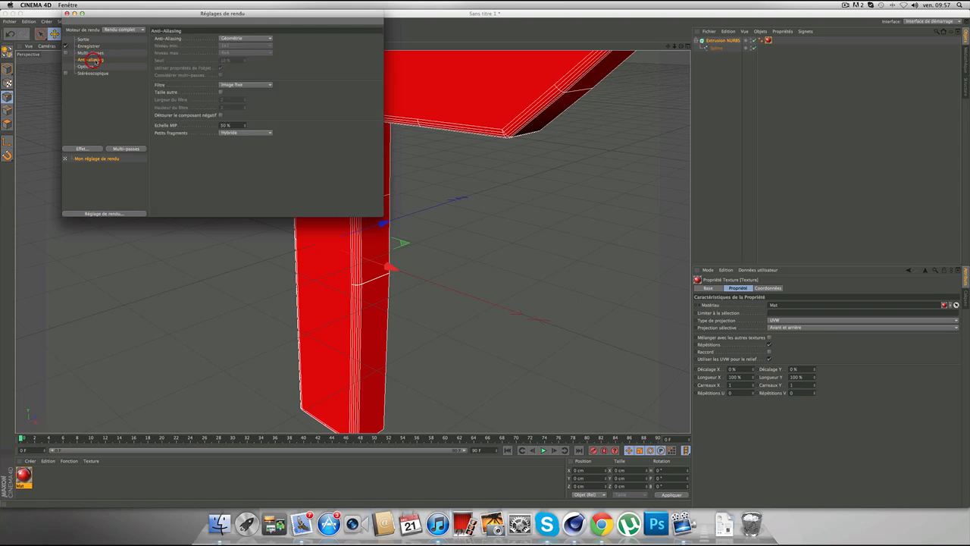
left_click(241, 40)
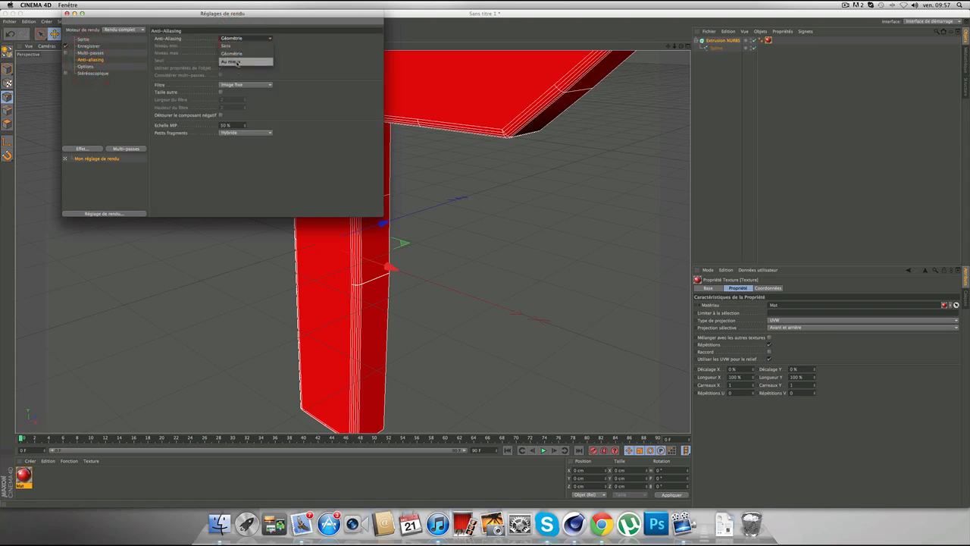
left_click(235, 62)
left_click(238, 48)
left_click(229, 53)
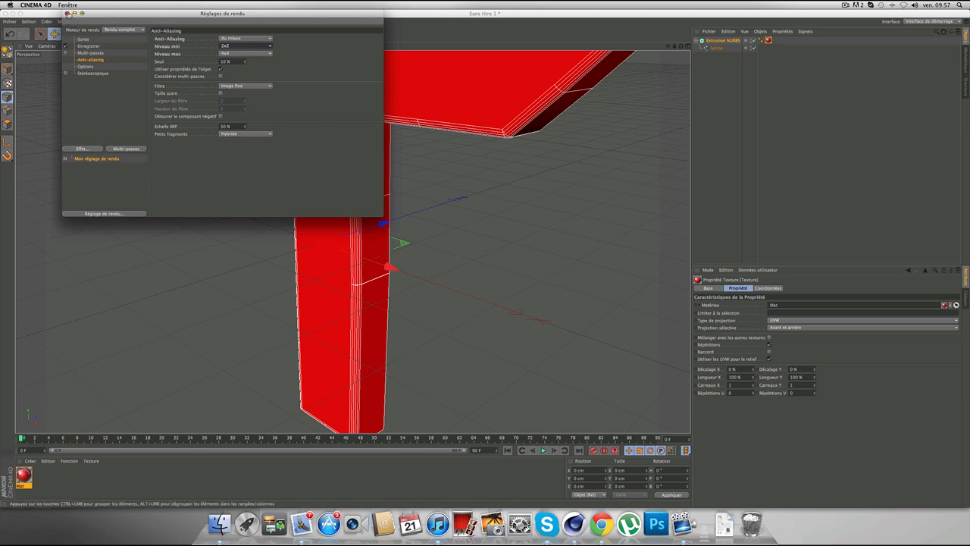
left_click(67, 14)
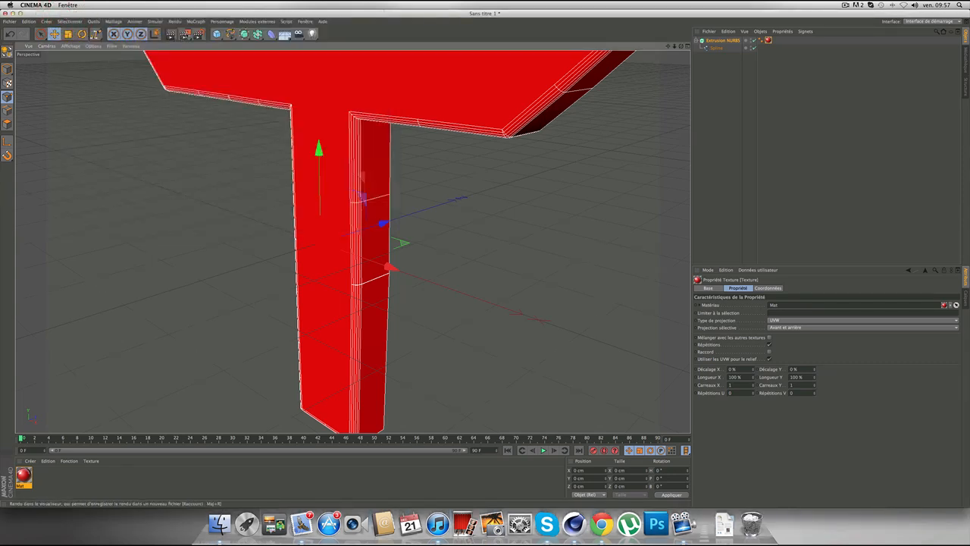
Render the T logo to the Visualiseur and move its window clear of the screen edge.
left_click(183, 34)
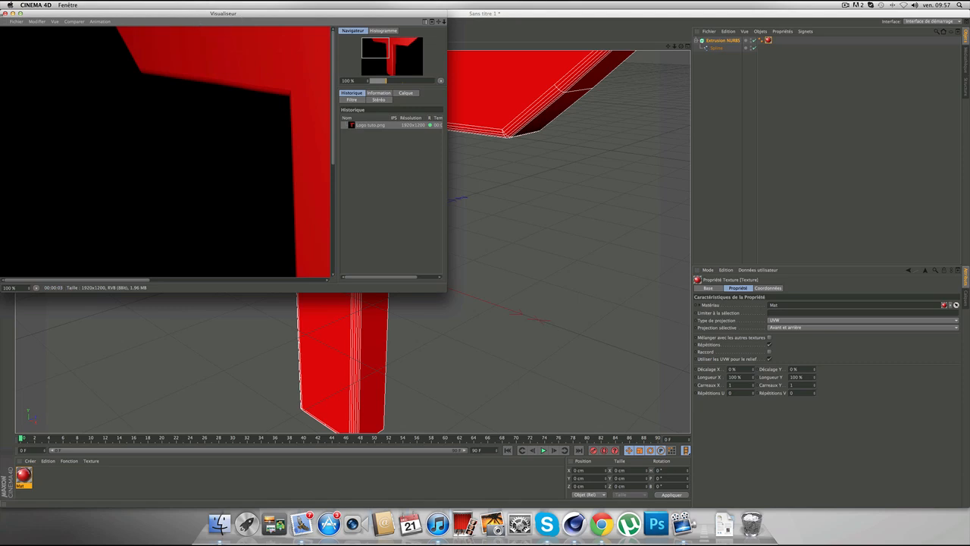
left_click(12, 22)
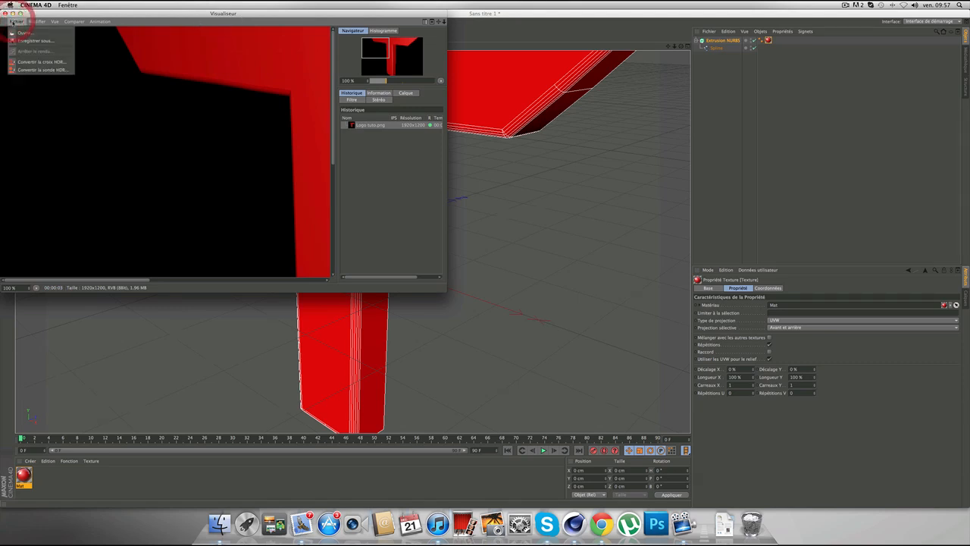
left_click(74, 13)
left_click_drag(45, 13, 157, 33)
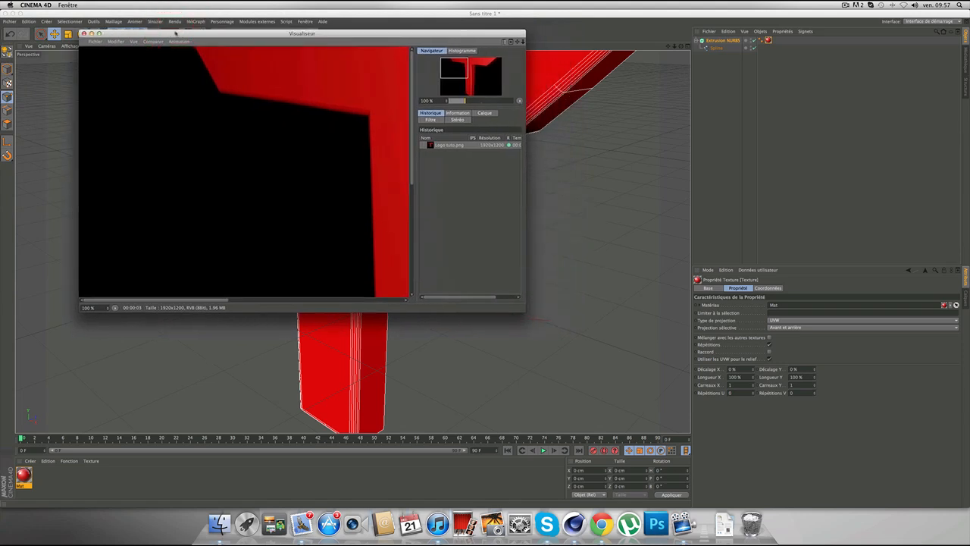